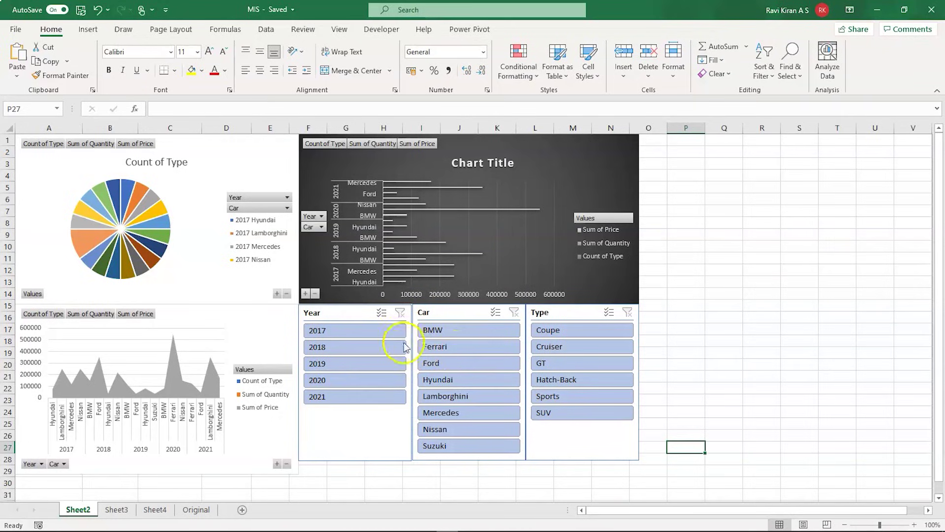
- Filter the dashboard to 2018, BMW and SUV using the Year, Car and Type slicers
click(358, 346)
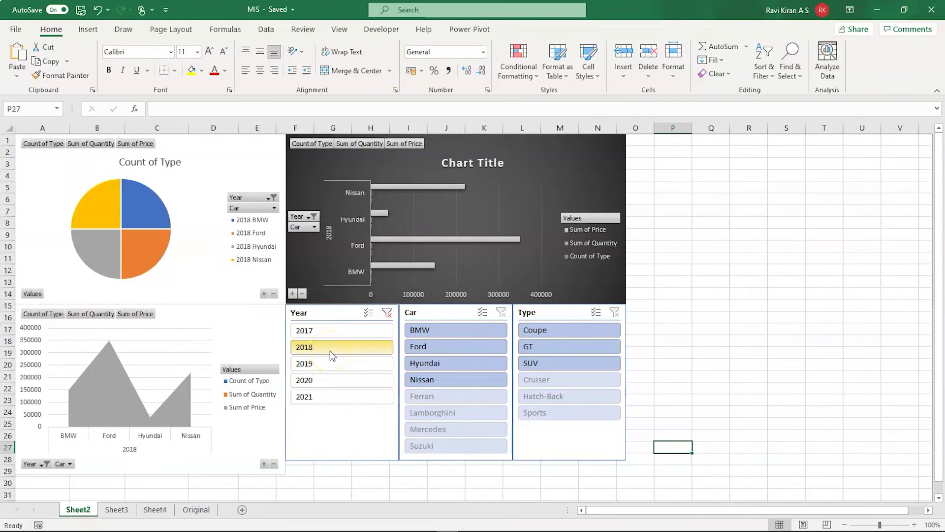
click(442, 332)
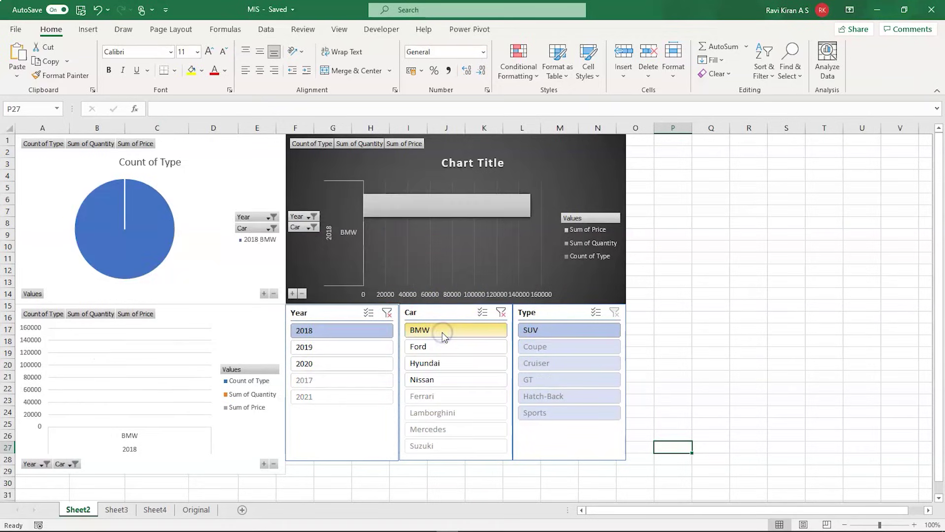
click(541, 327)
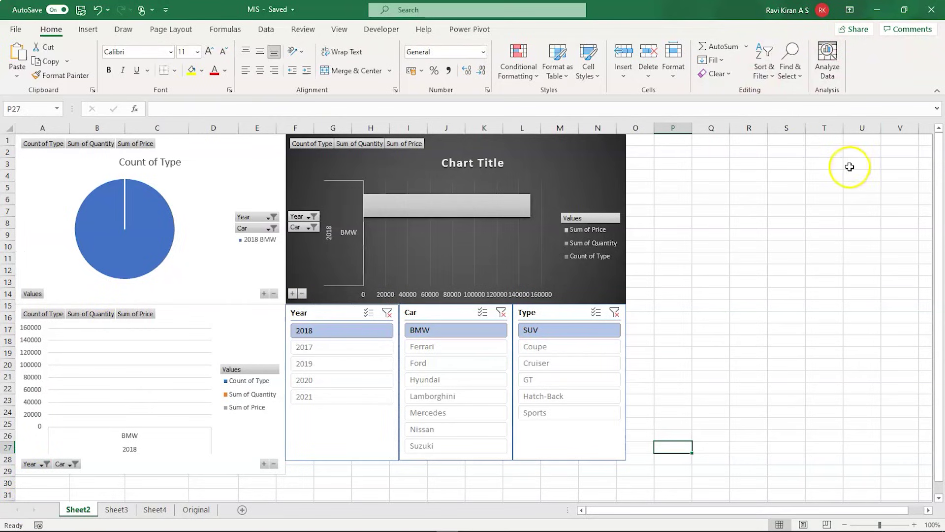
click(748, 281)
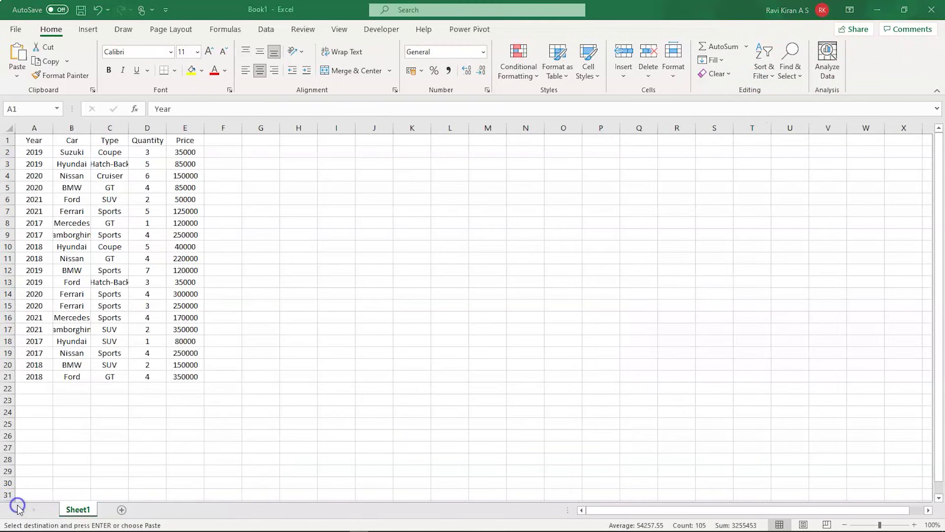
- Paste the car sales data into Book1 and select data rows A2:E21
key(ctrl+v)
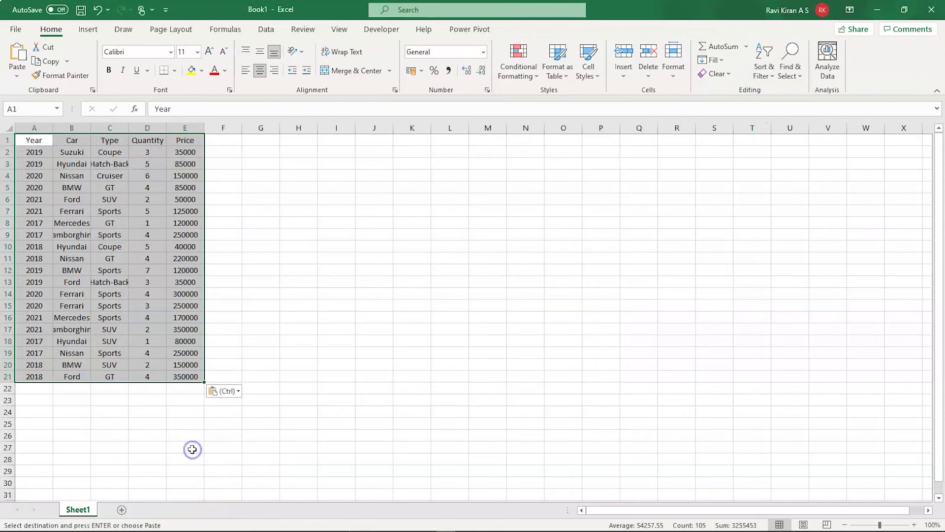
click(245, 436)
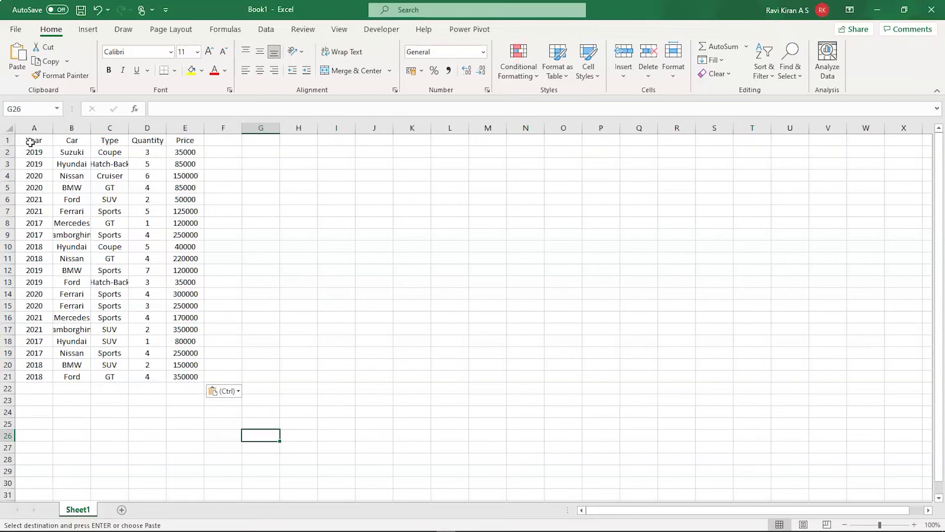
drag(35, 152, 176, 378)
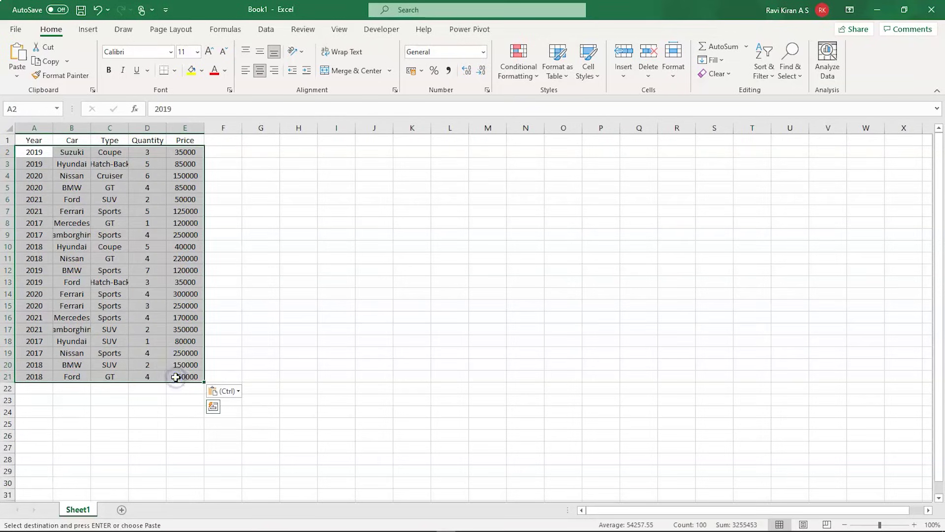
click(89, 30)
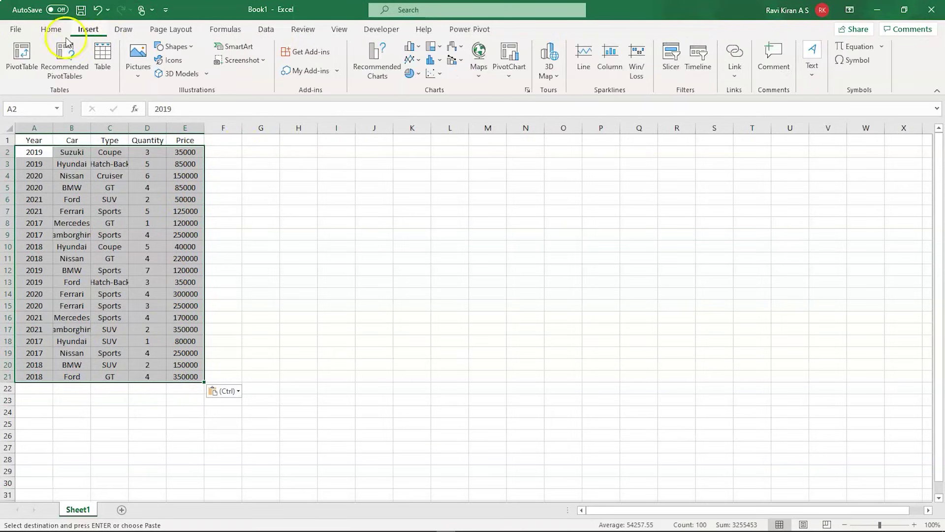
- Create a PivotTable from Sheet1!$A$1:$E$21 on a new worksheet
click(22, 59)
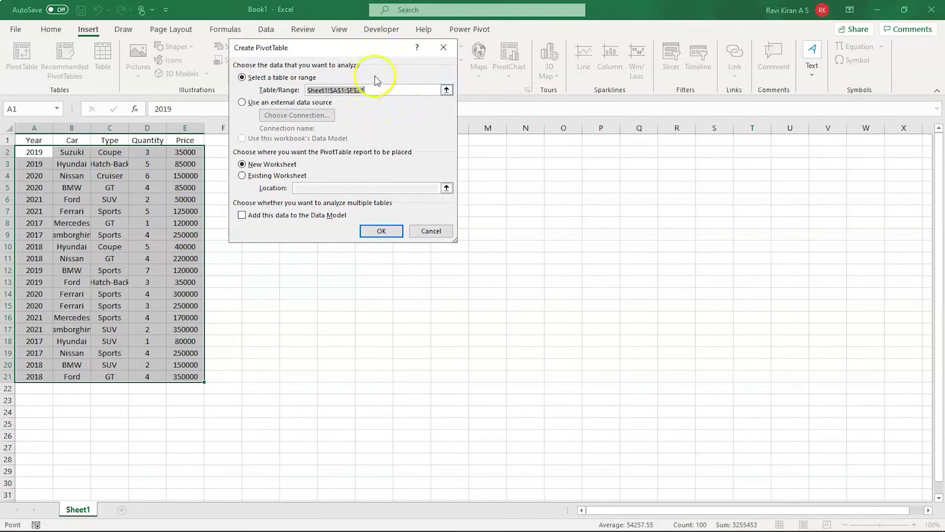
drag(351, 55, 374, 133)
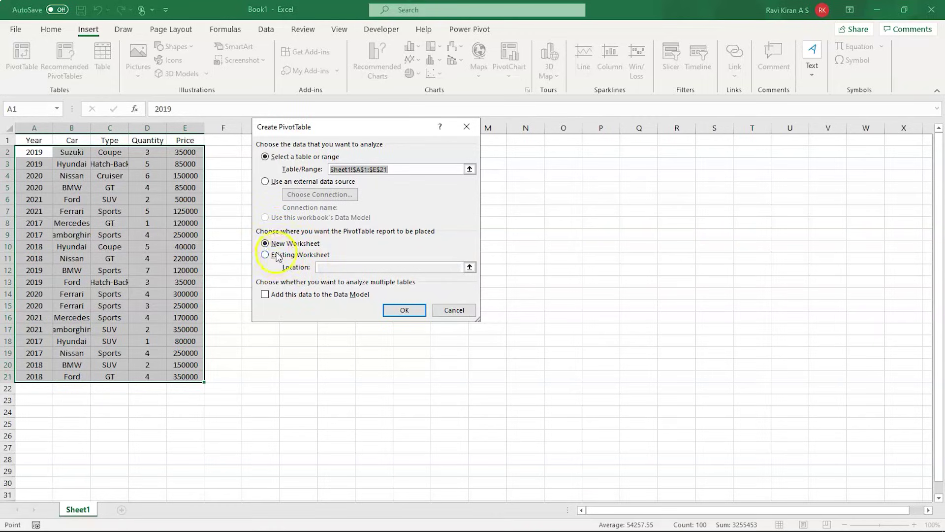
click(266, 244)
click(401, 310)
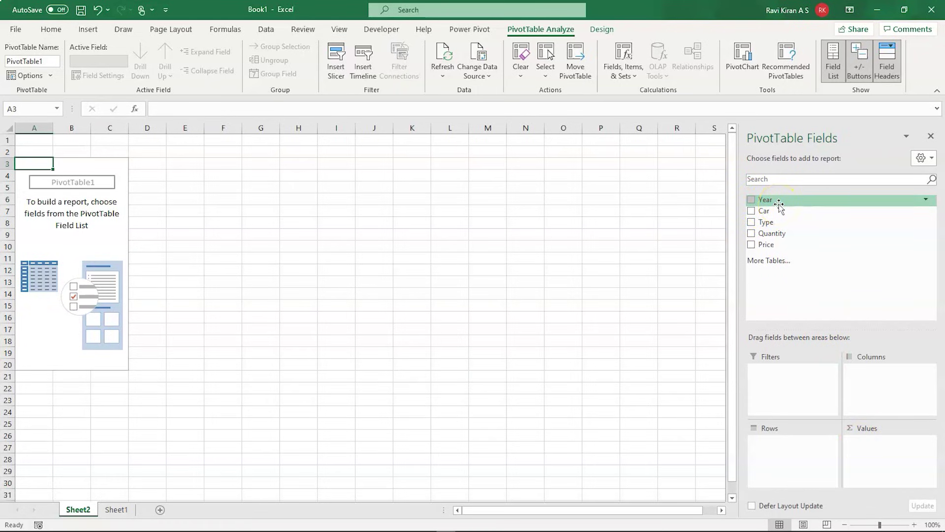
- Put Year and Car in Rows and Type, Quantity and Price in Values, then select the pivot
drag(779, 204, 790, 442)
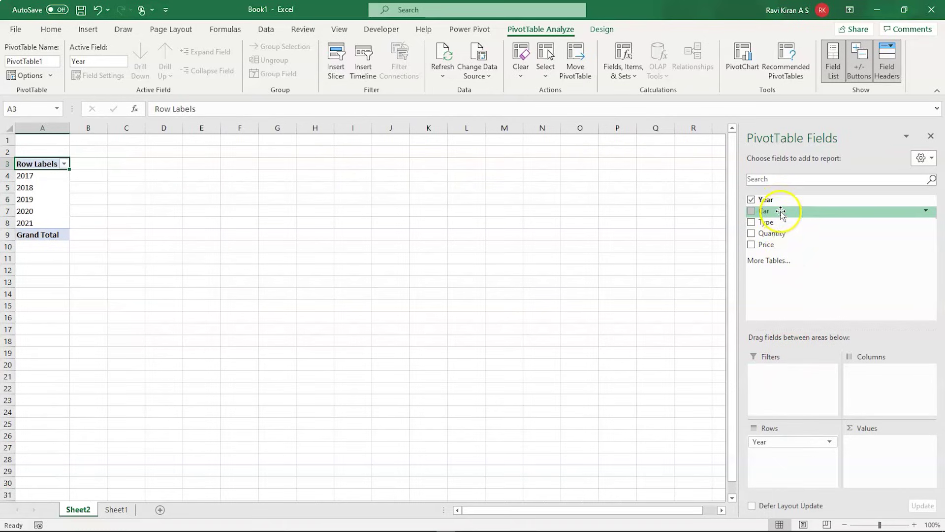
drag(780, 211, 792, 449)
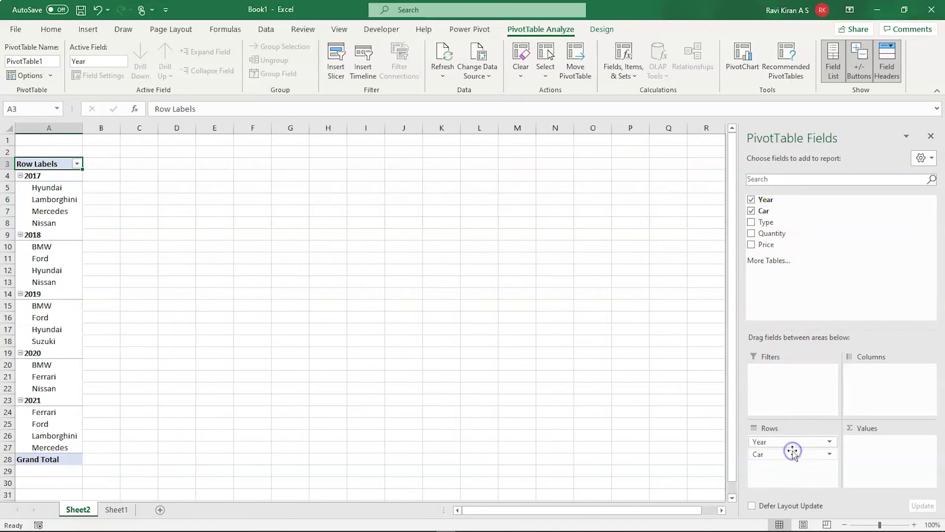
drag(783, 227, 873, 451)
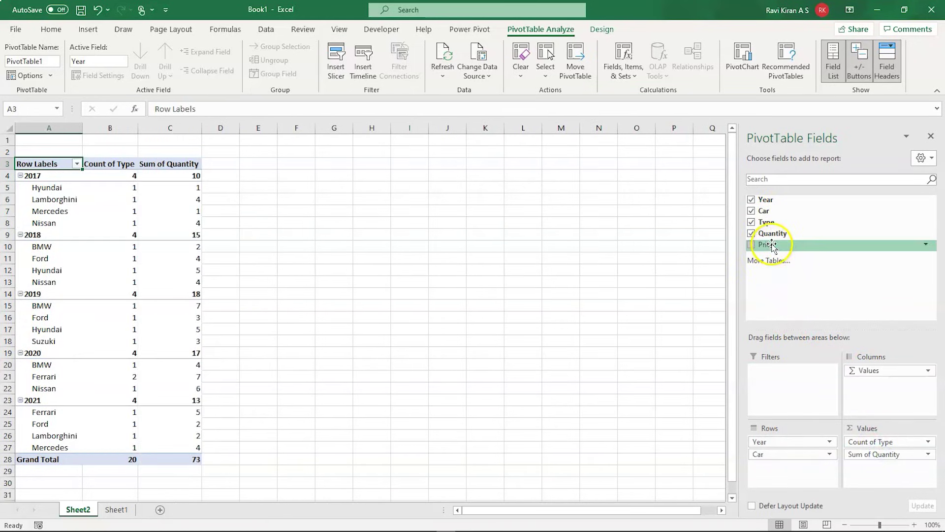
drag(772, 245, 878, 471)
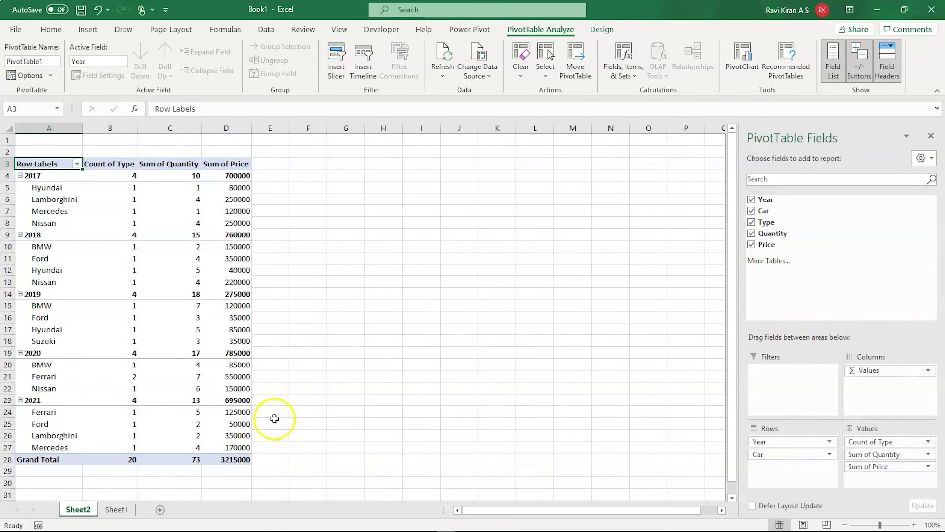
drag(246, 458, 34, 163)
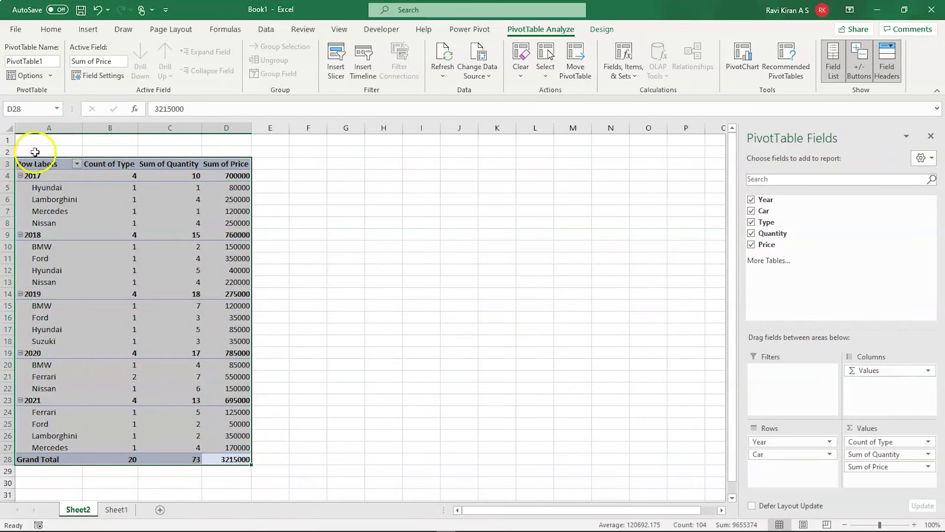
- Insert a clustered column PivotChart, place it beside the pivot table, and return to Sheet1
click(89, 25)
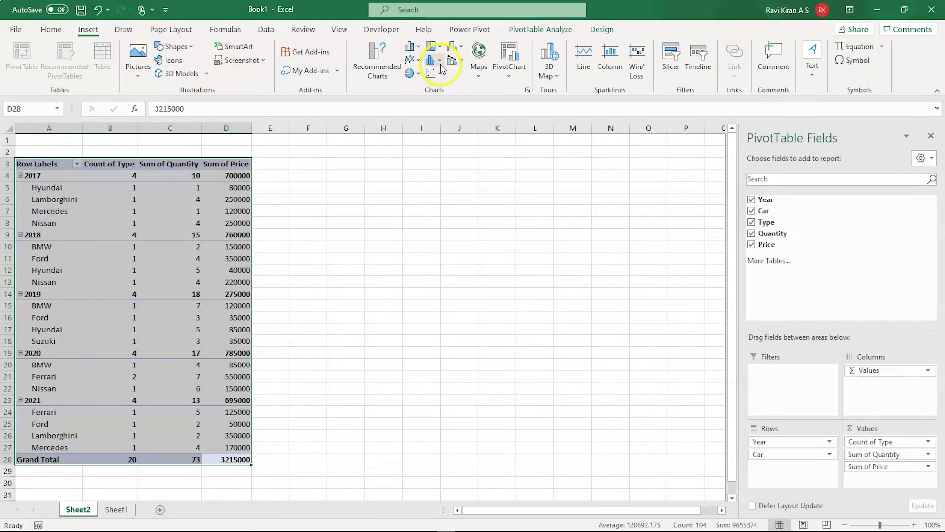
click(512, 60)
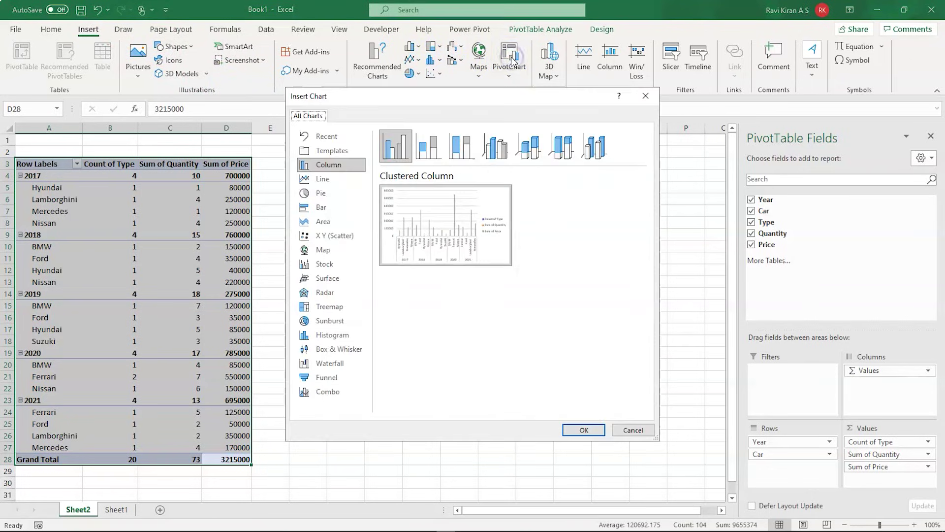
click(400, 131)
click(338, 154)
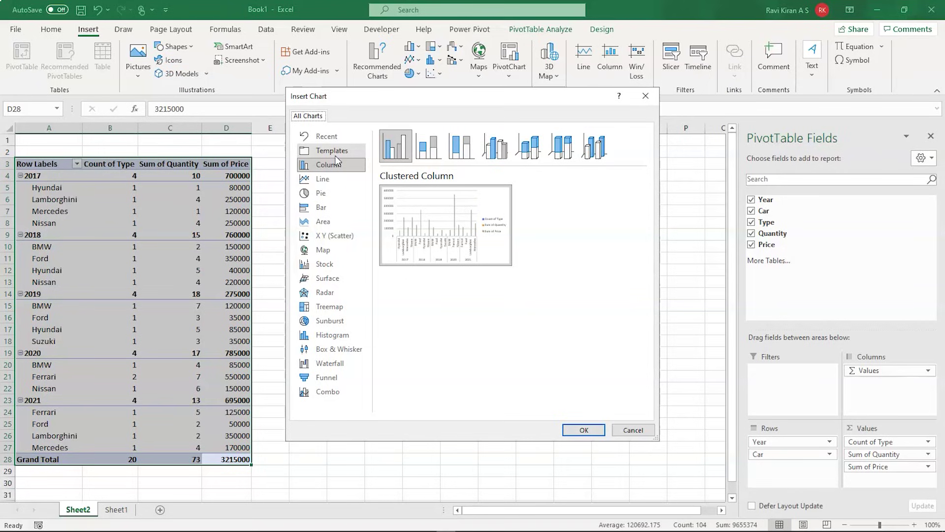
click(309, 208)
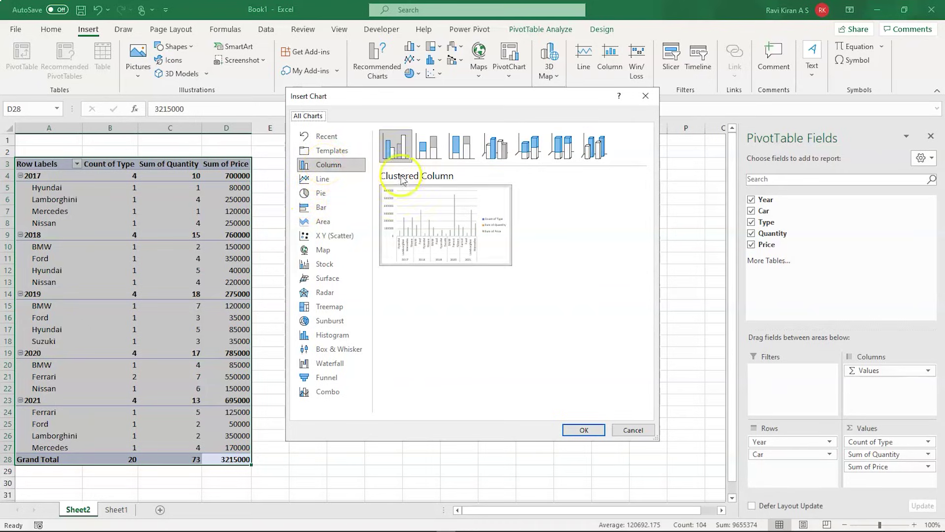
click(569, 432)
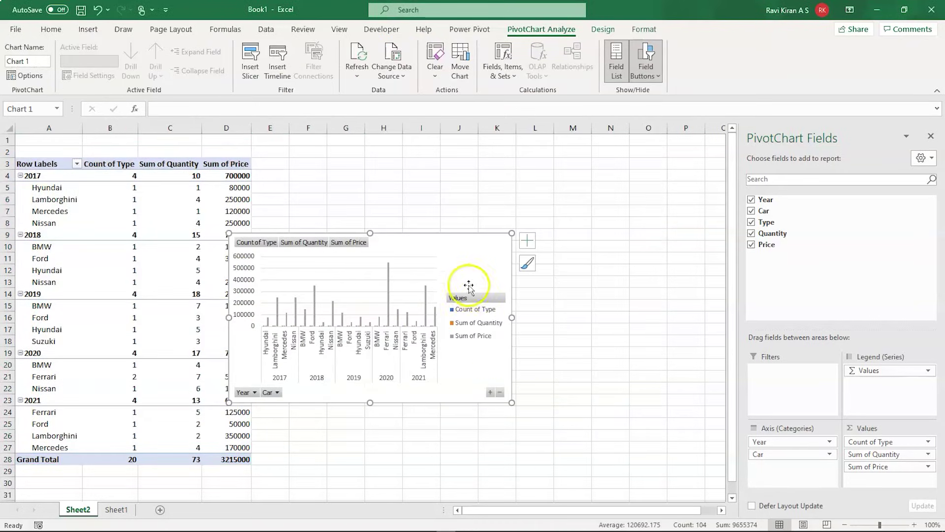
drag(451, 253, 519, 204)
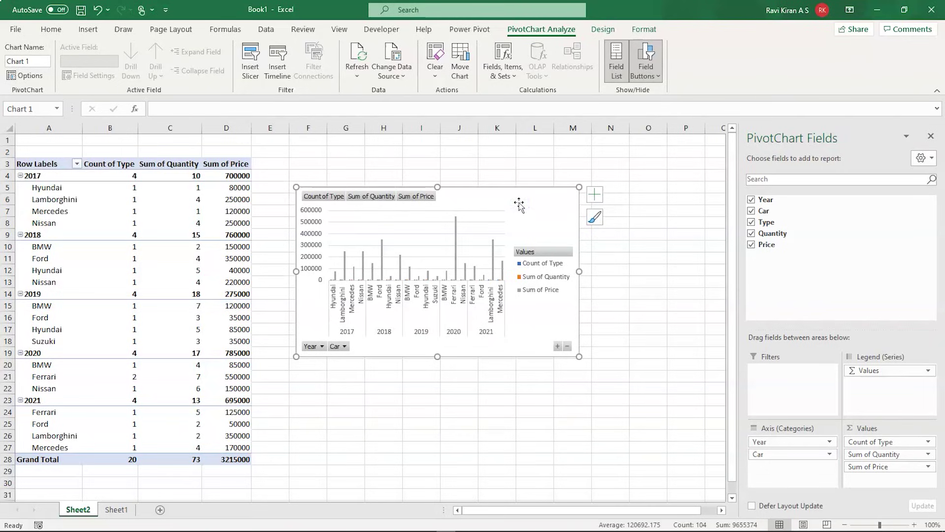
click(116, 510)
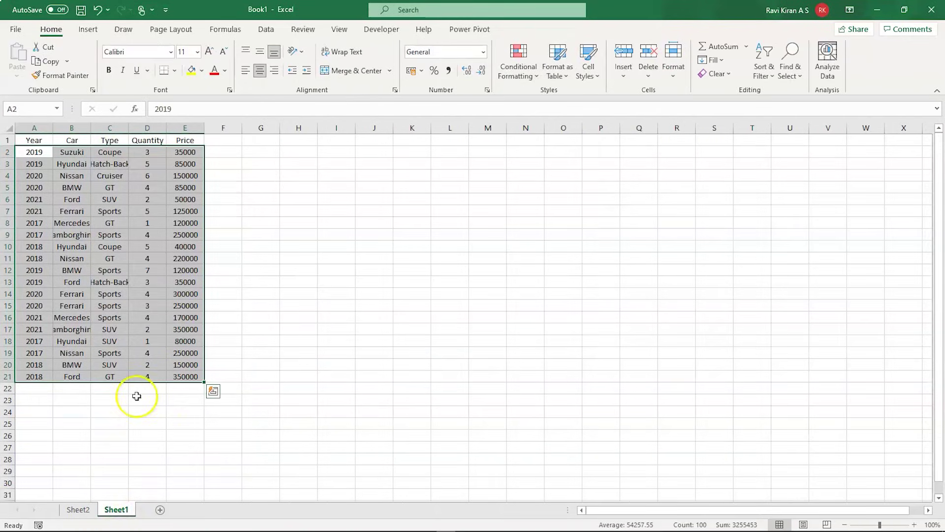
- Create a second PivotTable from the car data on a new worksheet
click(98, 33)
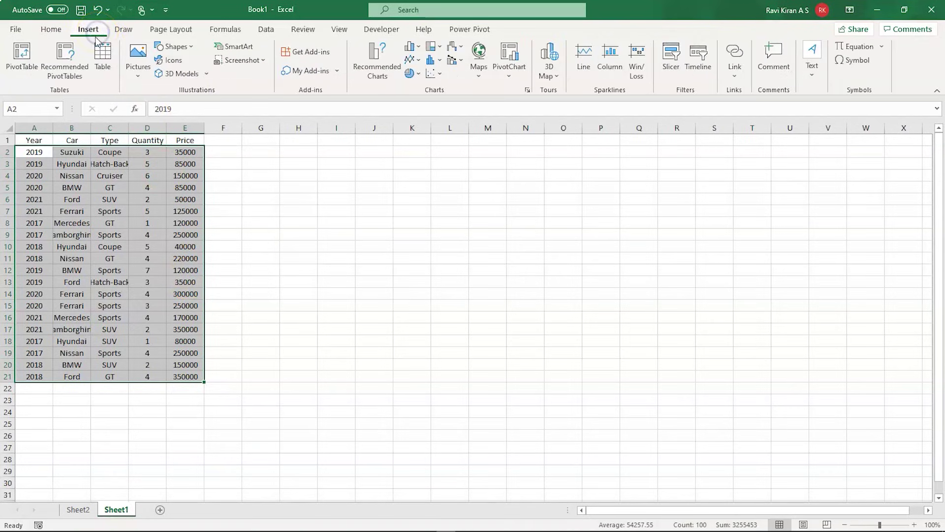
click(27, 64)
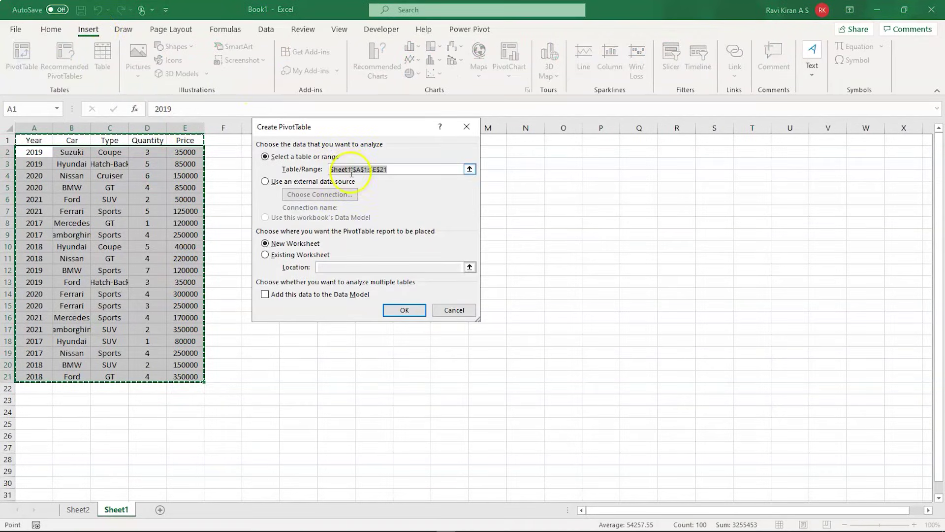
click(404, 308)
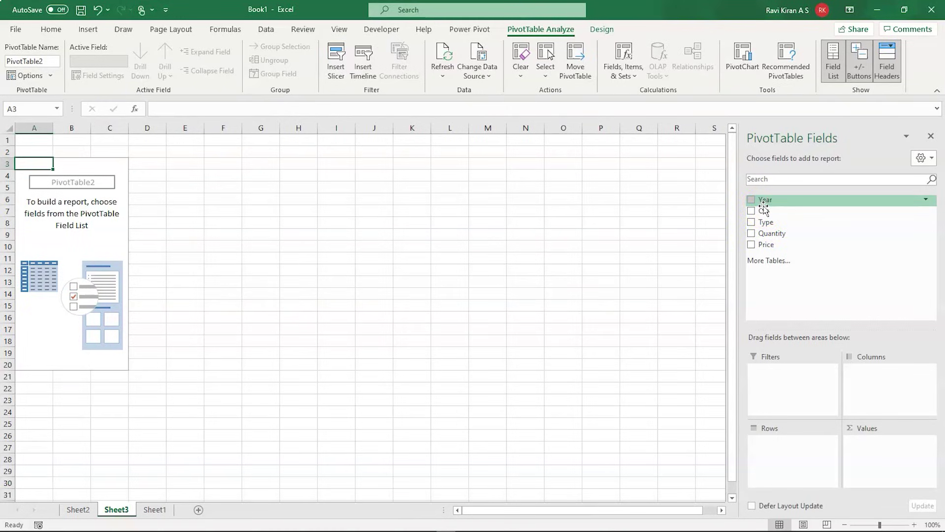
- Add Year and Car as rows with Count of Type, Quantity and Price values, then select the pivot range A3:D28
drag(763, 206, 769, 441)
drag(776, 212, 787, 453)
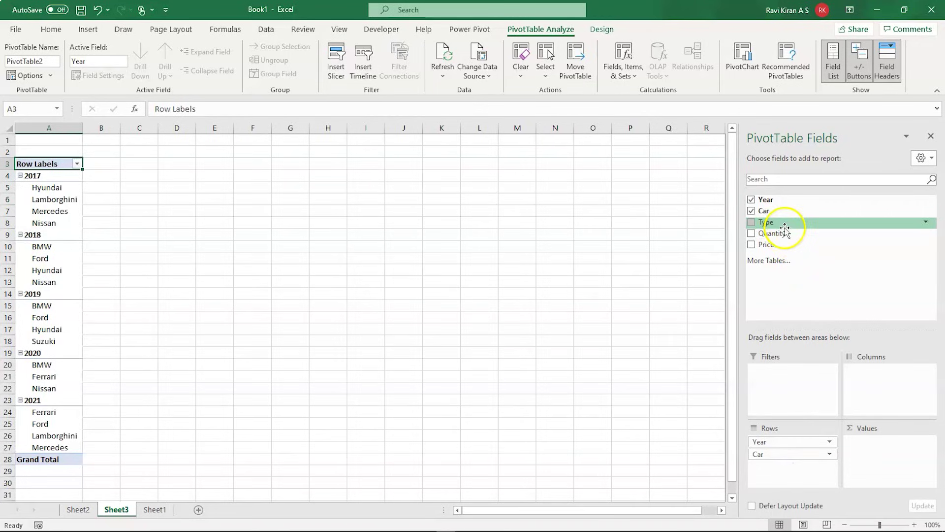
drag(784, 229, 878, 444)
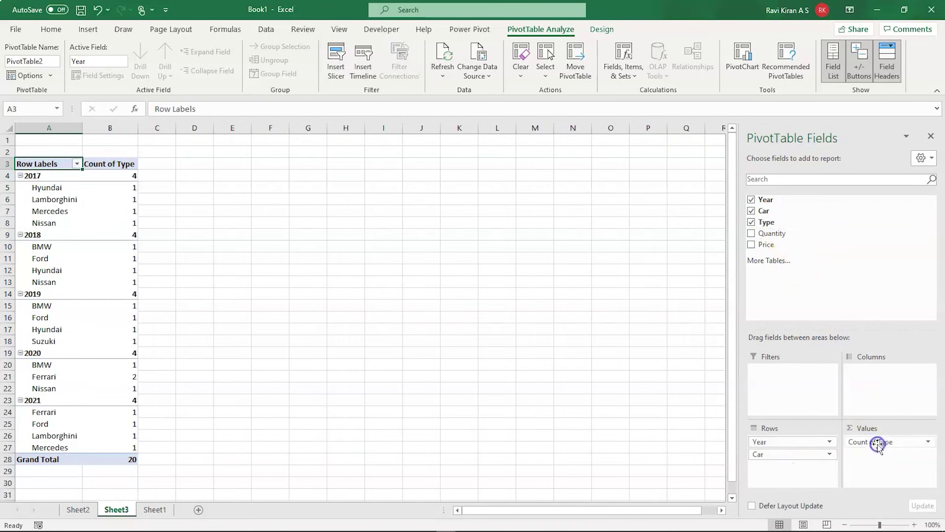
drag(791, 234, 861, 452)
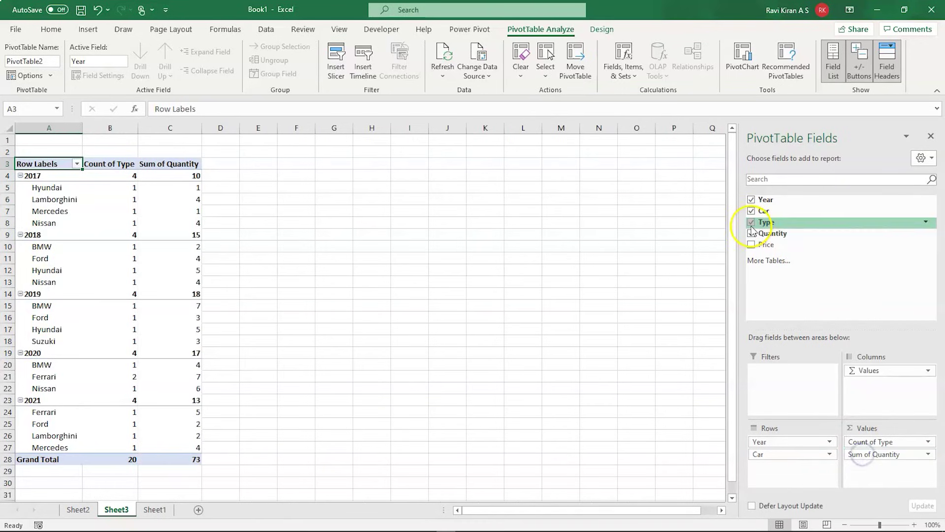
drag(758, 246, 881, 468)
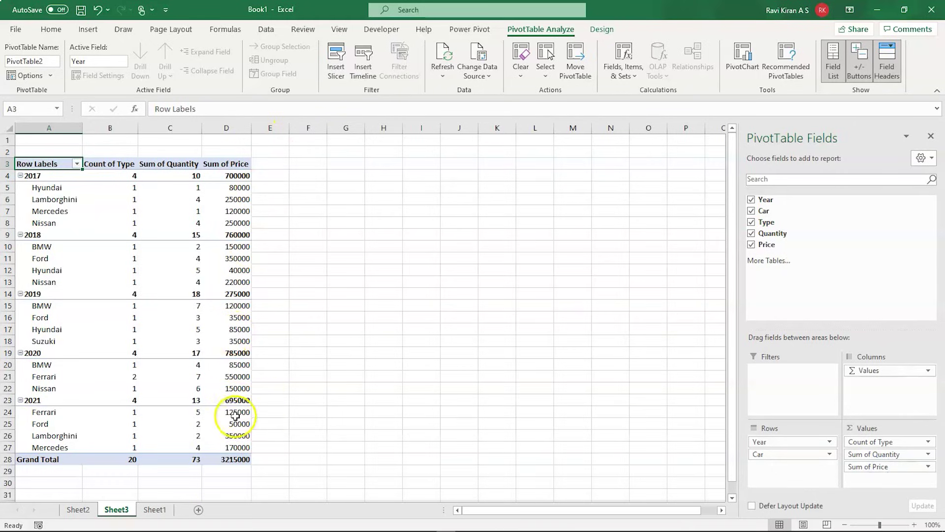
drag(231, 457, 231, 412)
drag(127, 316, 29, 164)
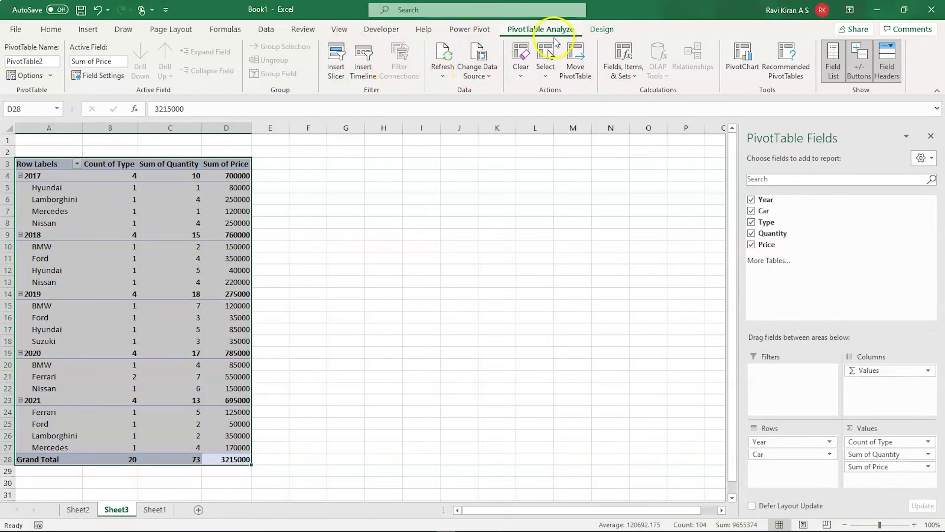
- Insert a pie PivotChart for the Sheet3 pivot table
click(94, 29)
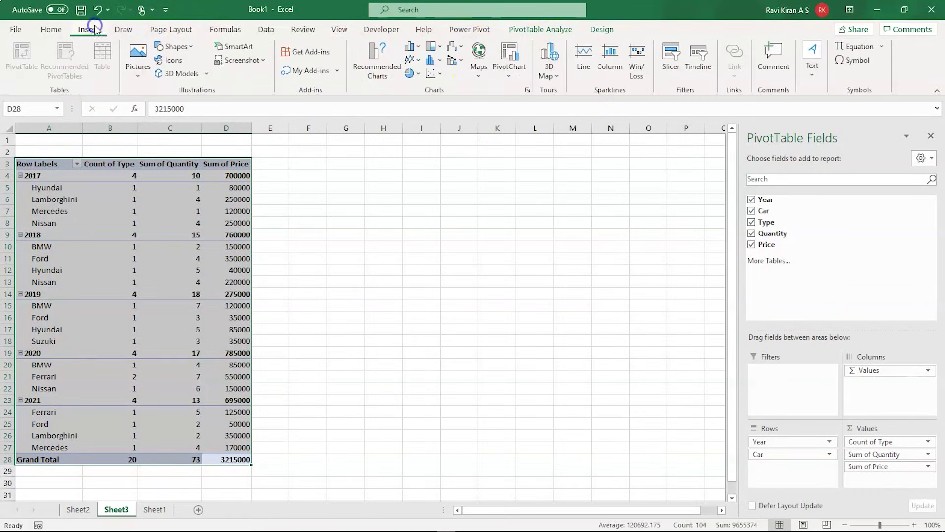
click(515, 55)
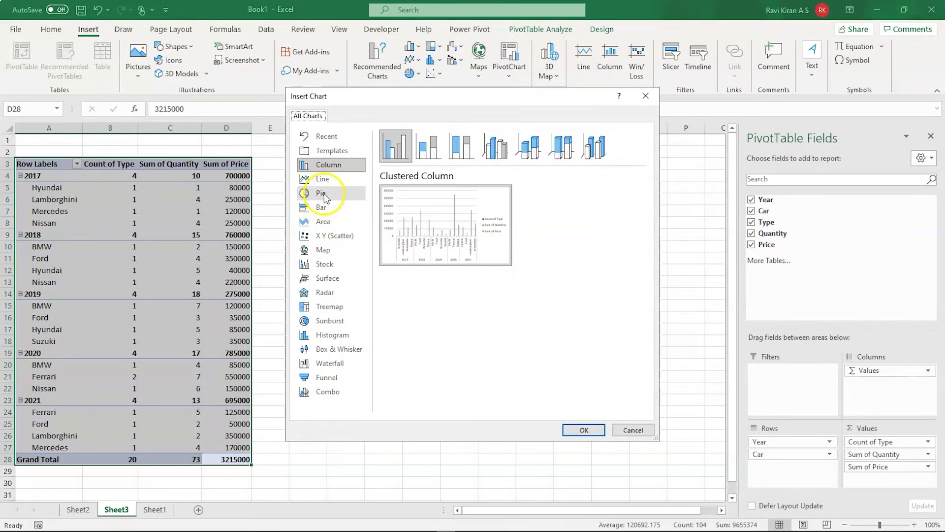
click(322, 192)
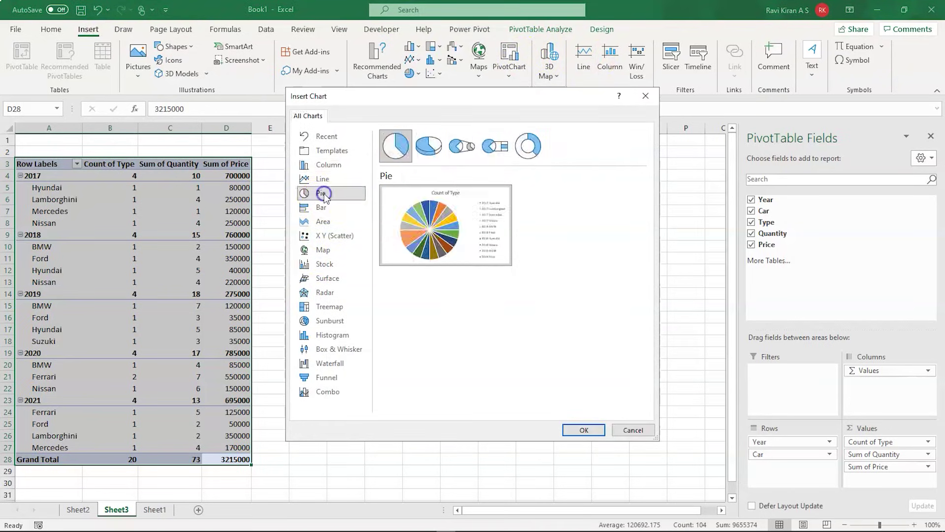
click(582, 425)
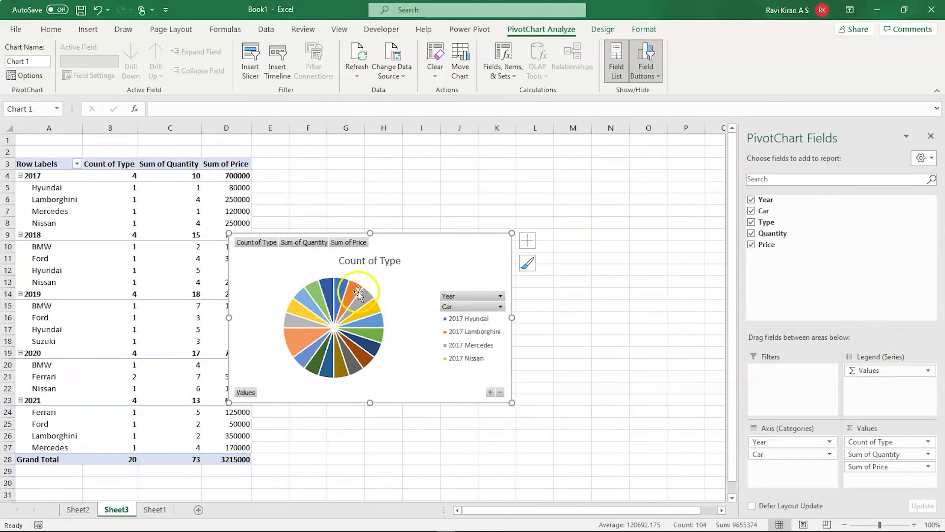
- Create a new PivotTable from the Sheet1 car data on a new worksheet
click(151, 510)
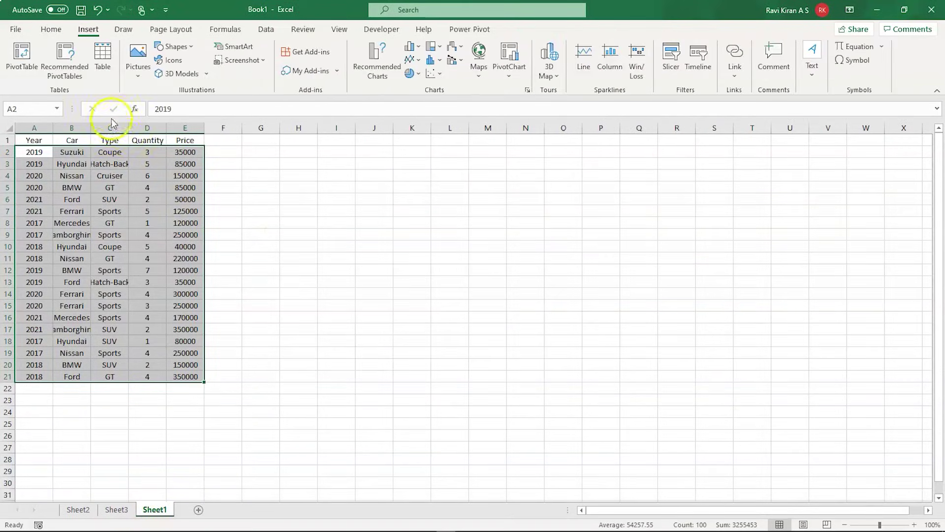
click(23, 64)
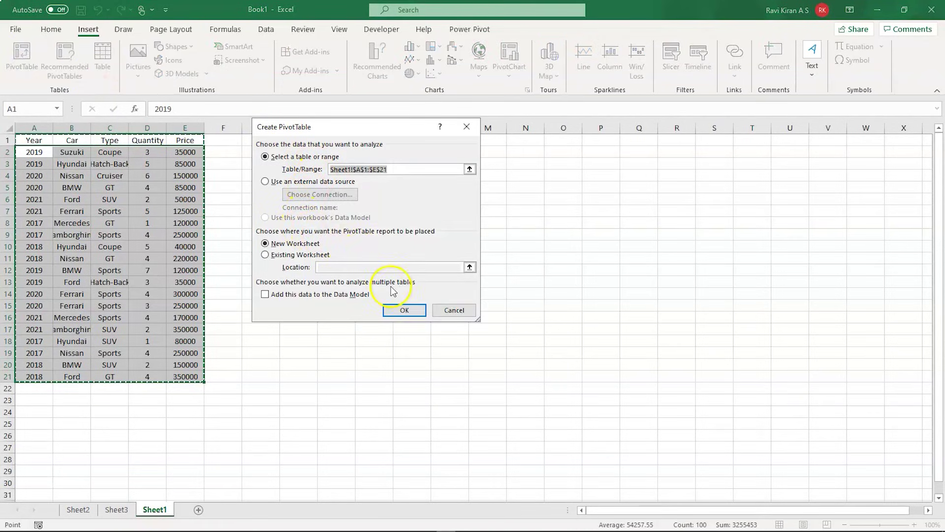
click(404, 310)
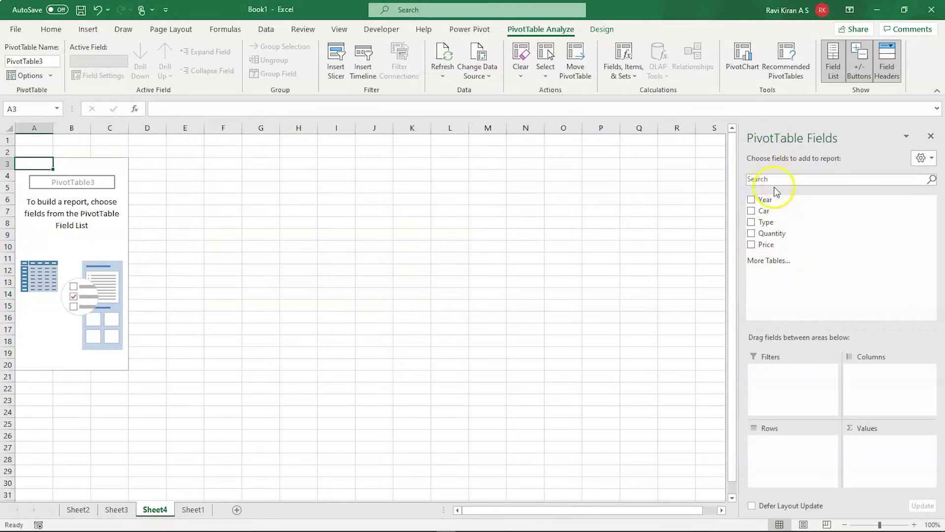
- Lay out PivotTable3 with Year and Car rows and Count of Type, Quantity and Price values
drag(766, 200, 788, 442)
drag(765, 210, 788, 455)
drag(767, 222, 886, 466)
drag(766, 245, 869, 470)
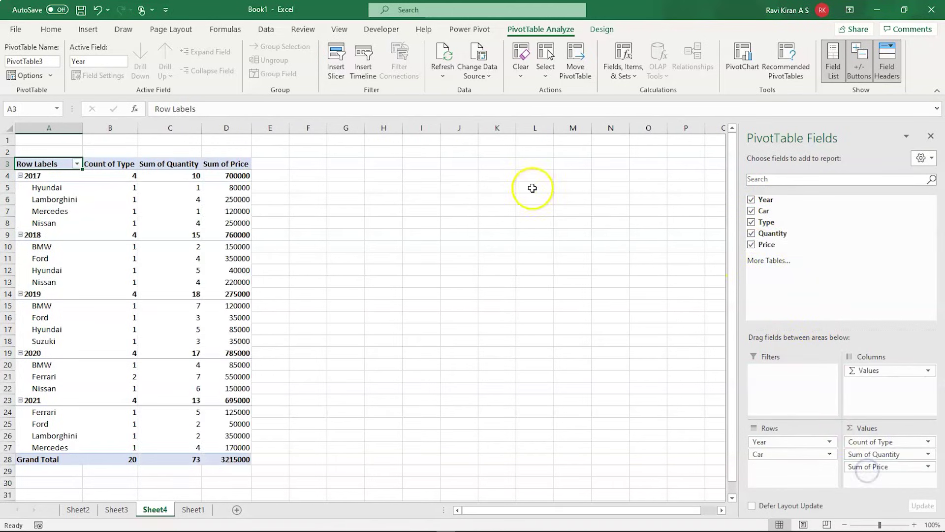
- Insert a bar PivotChart from the selected PivotTable3 and move it lower right
click(94, 29)
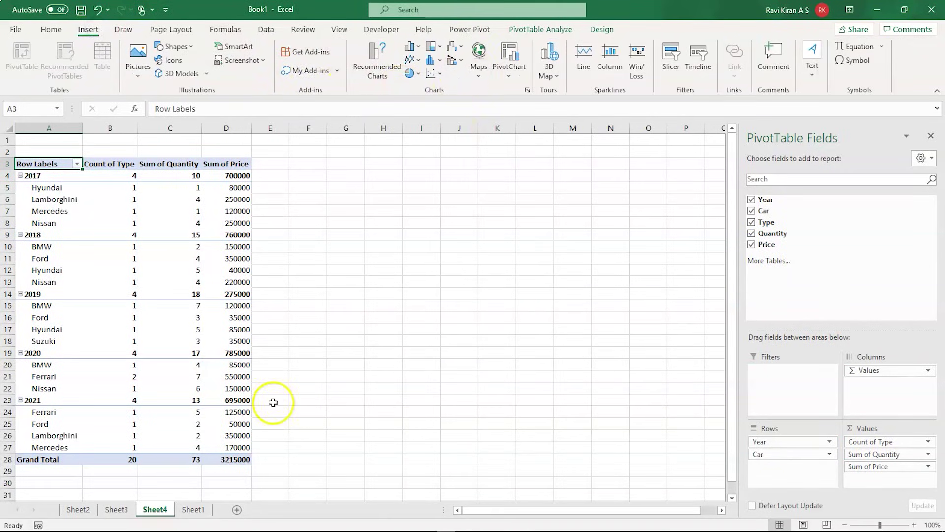
drag(226, 459, 49, 164)
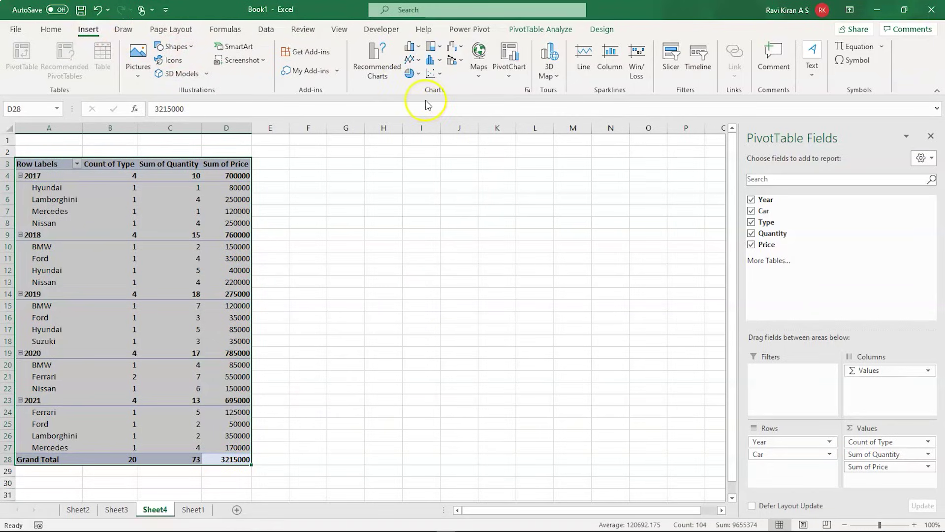
click(509, 55)
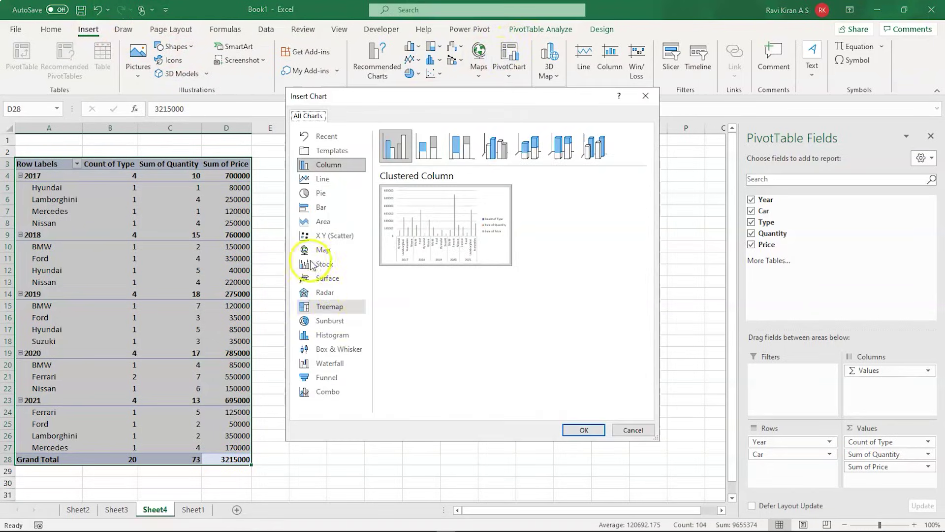
click(313, 211)
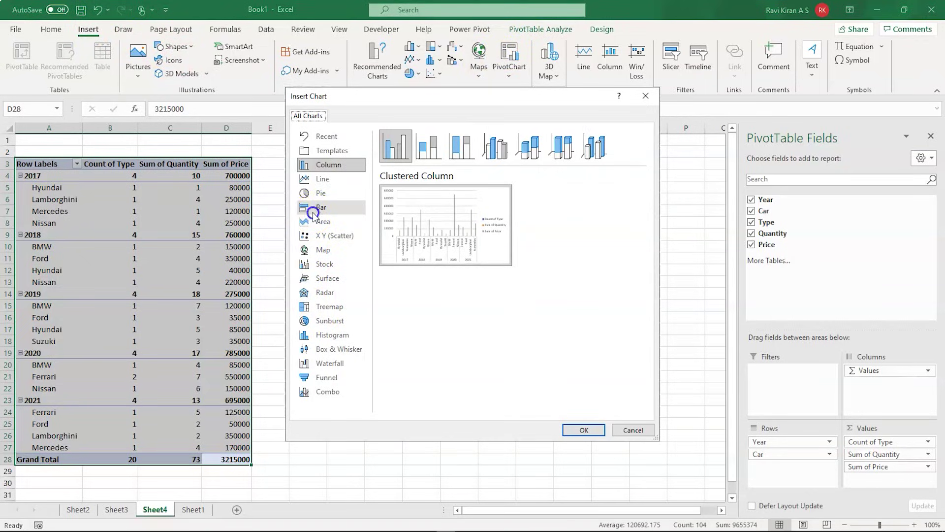
click(584, 430)
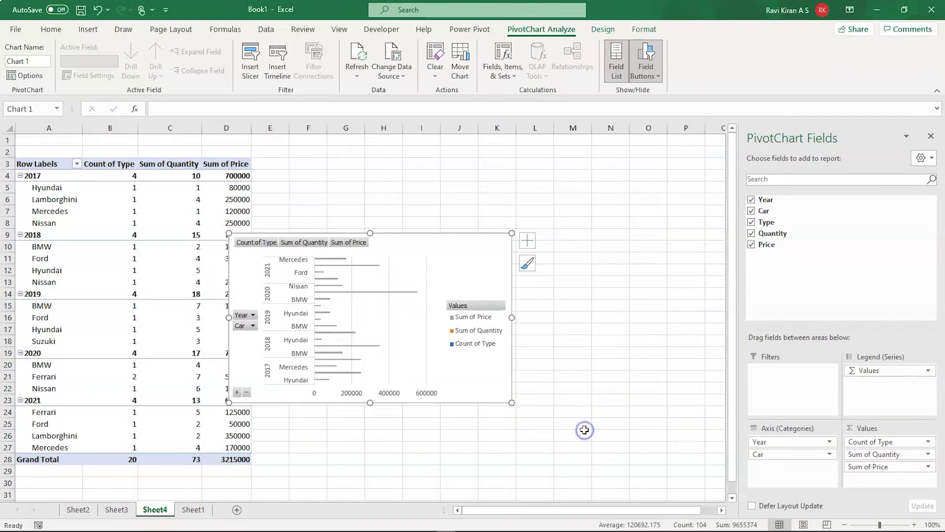
drag(427, 252, 529, 296)
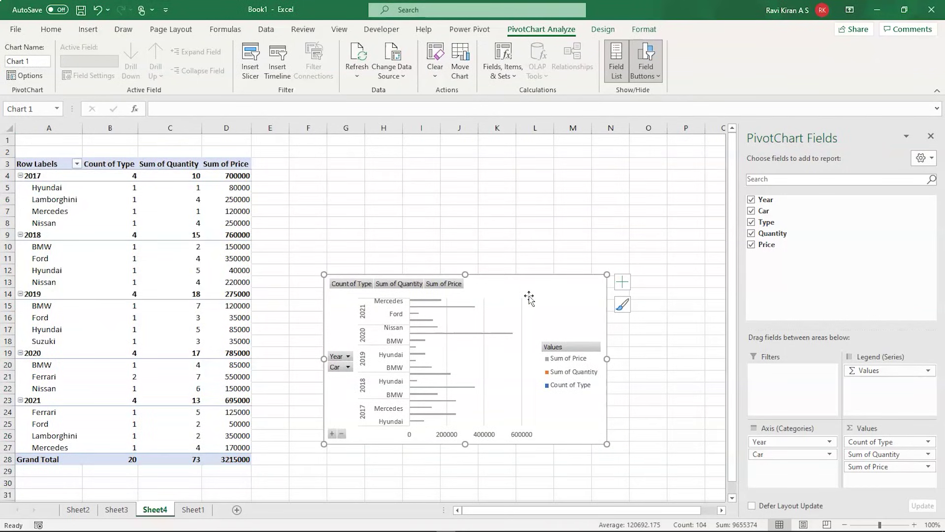
- Move Sheet2's column PivotChart to the top left over rows 3–16, then view Sheet3
click(79, 510)
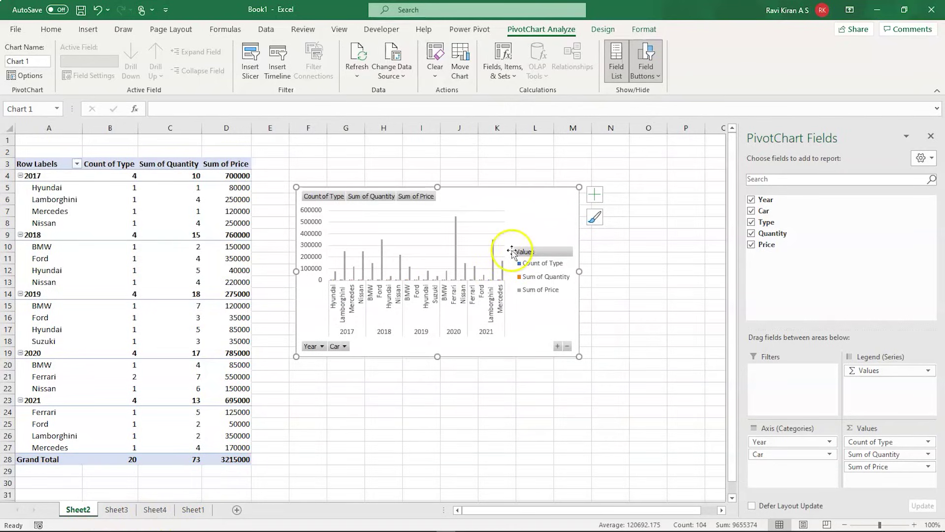
mouse_move(516, 211)
mouse_down()
mouse_move(312, 169)
mouse_move(233, 179)
mouse_up()
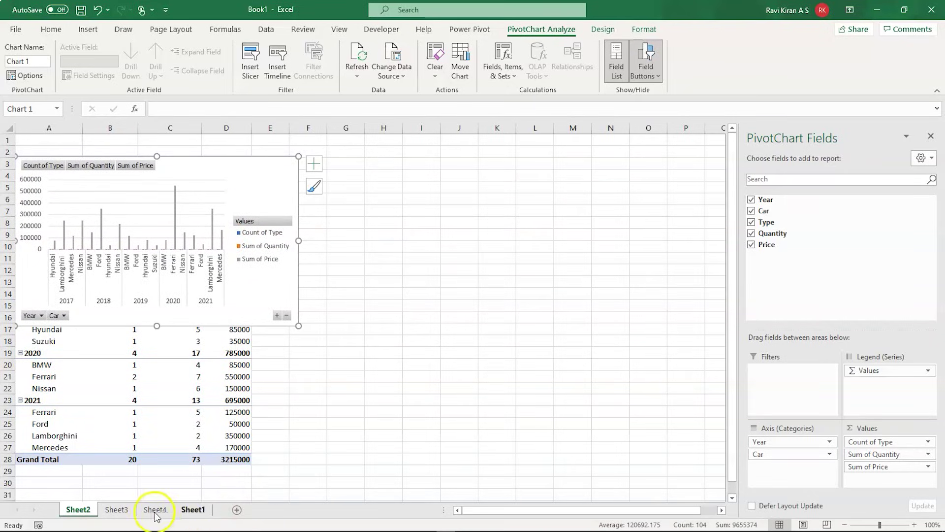
click(124, 513)
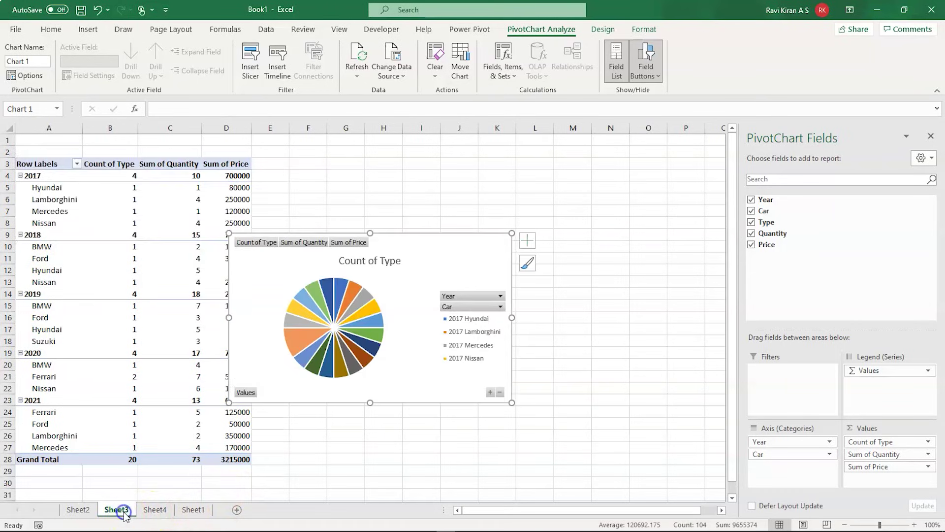
- Move the Count of Type pie PivotChart to Sheet2
click(460, 68)
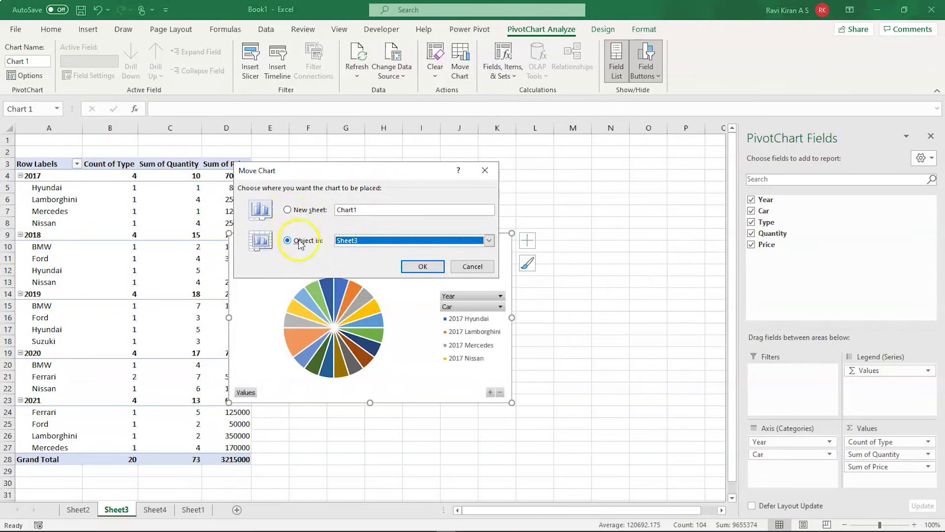
click(489, 240)
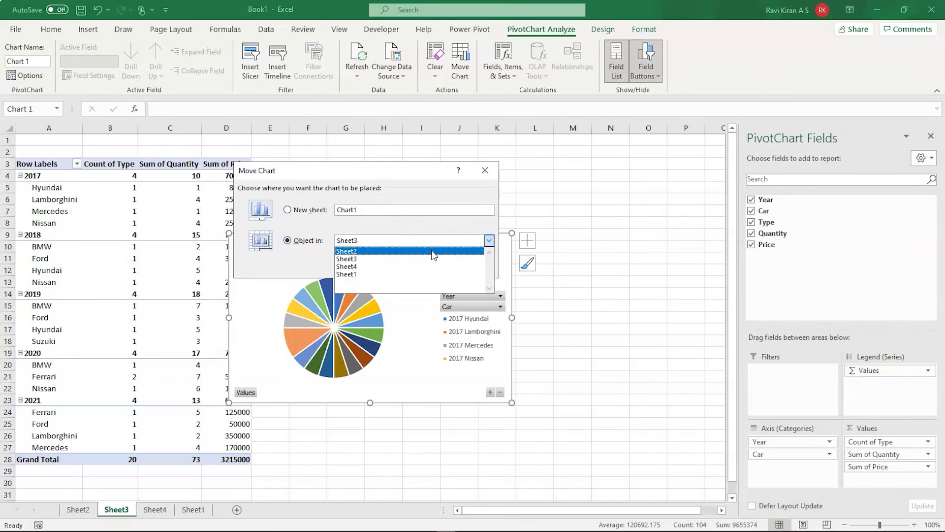
click(433, 252)
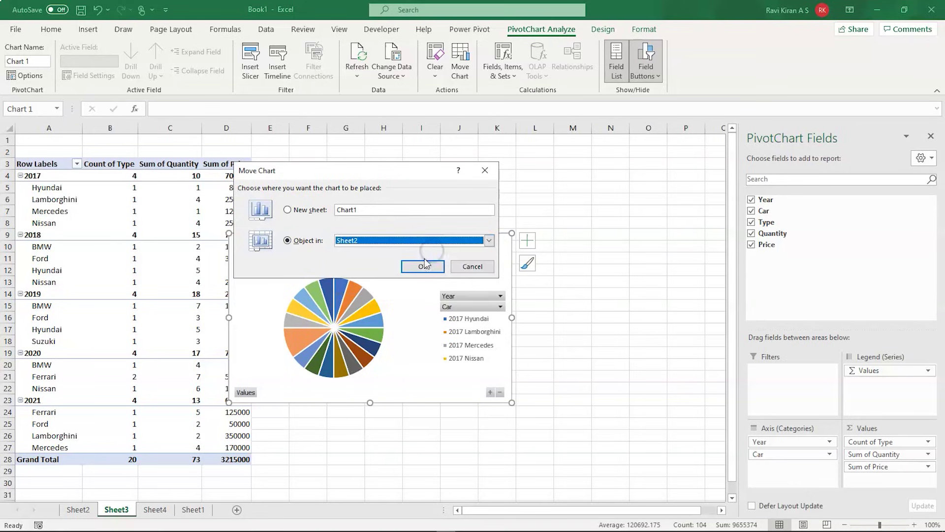
click(423, 266)
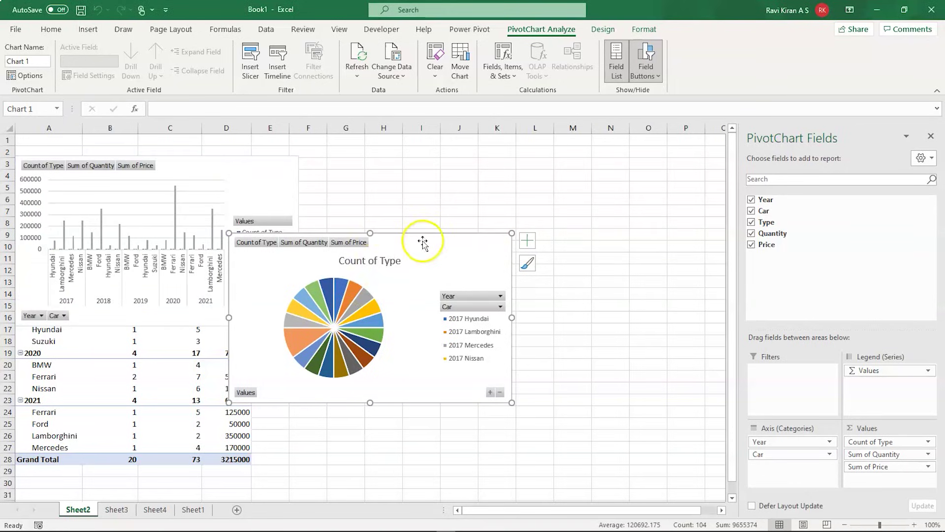
- Place the pie chart beside the column chart, then return to Sheet4's bar chart
mouse_move(422, 241)
mouse_down()
mouse_move(489, 144)
mouse_move(493, 163)
mouse_up()
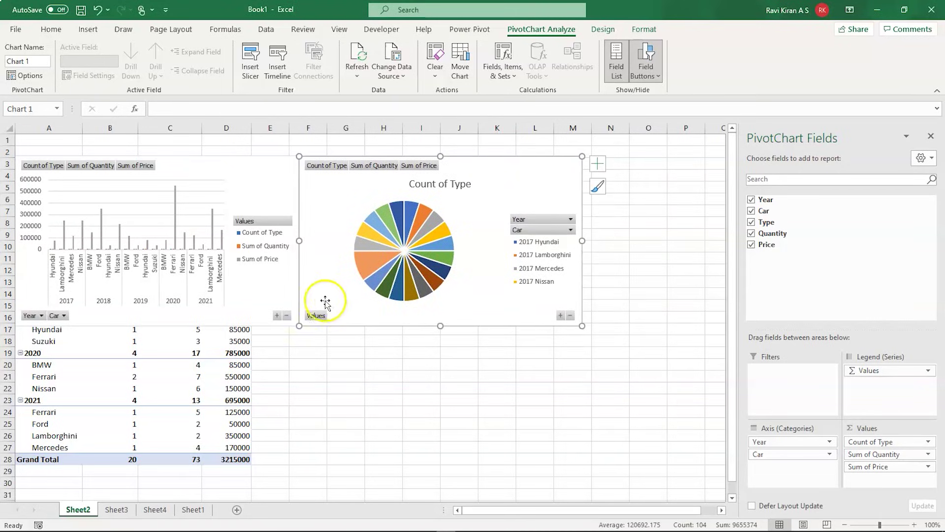
click(154, 512)
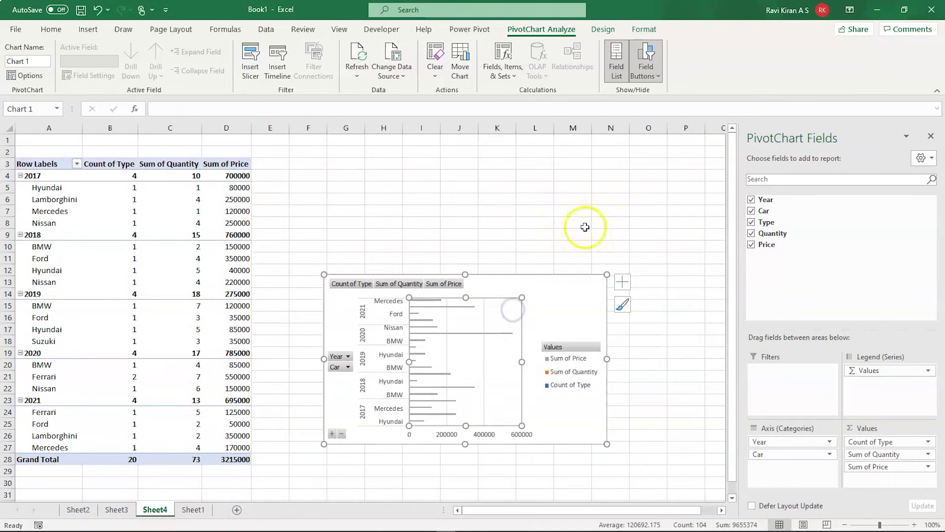
- Move the bar PivotChart from Sheet4 to Sheet2 and position it under the column chart
click(558, 284)
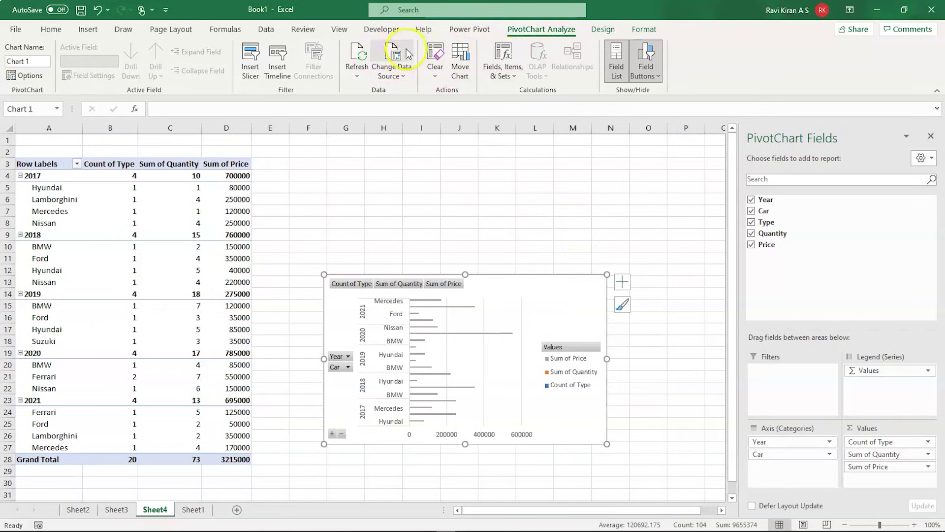
click(528, 291)
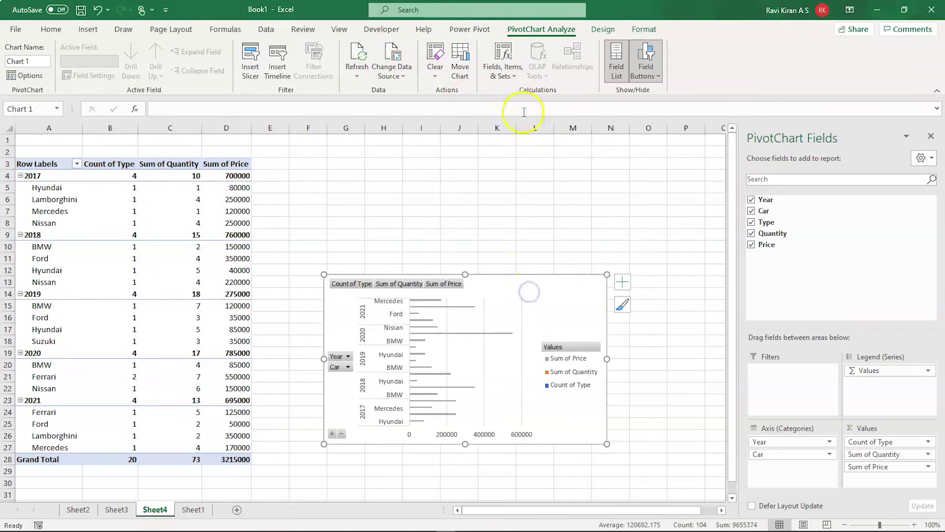
click(459, 61)
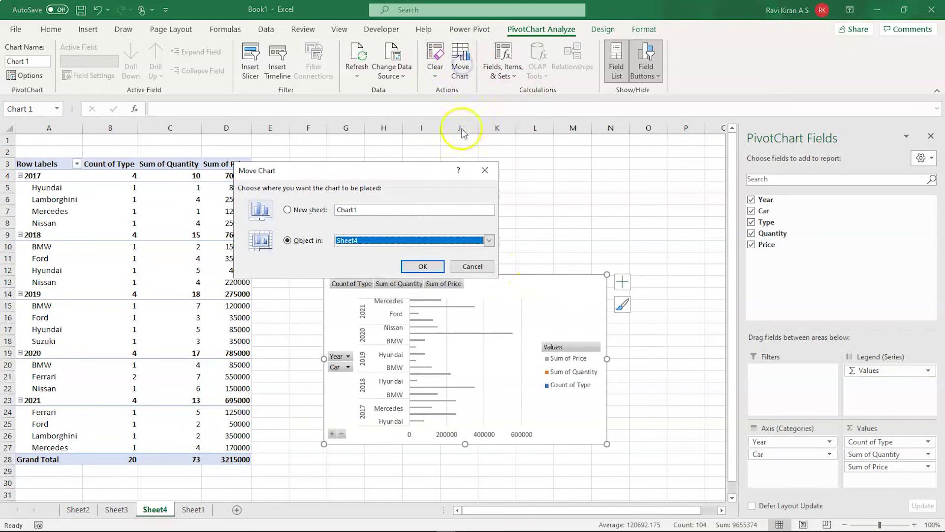
click(433, 240)
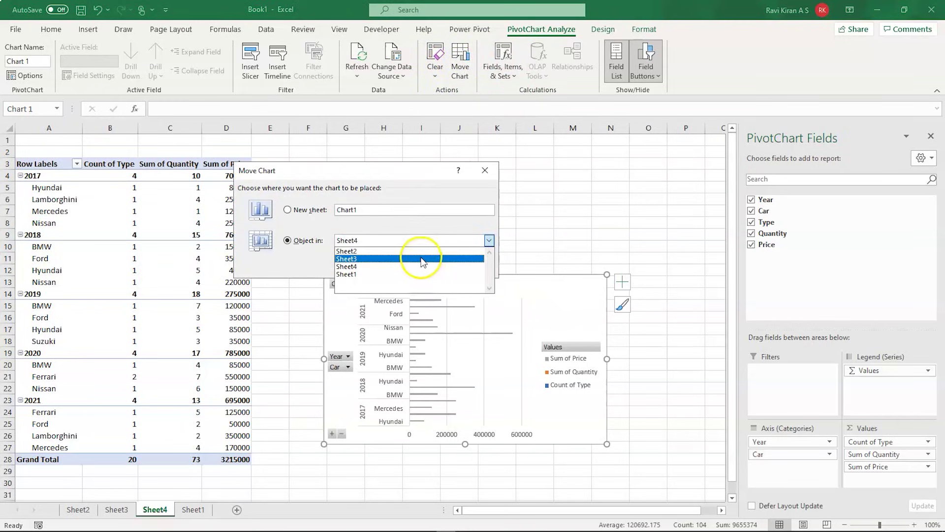
click(428, 251)
click(424, 268)
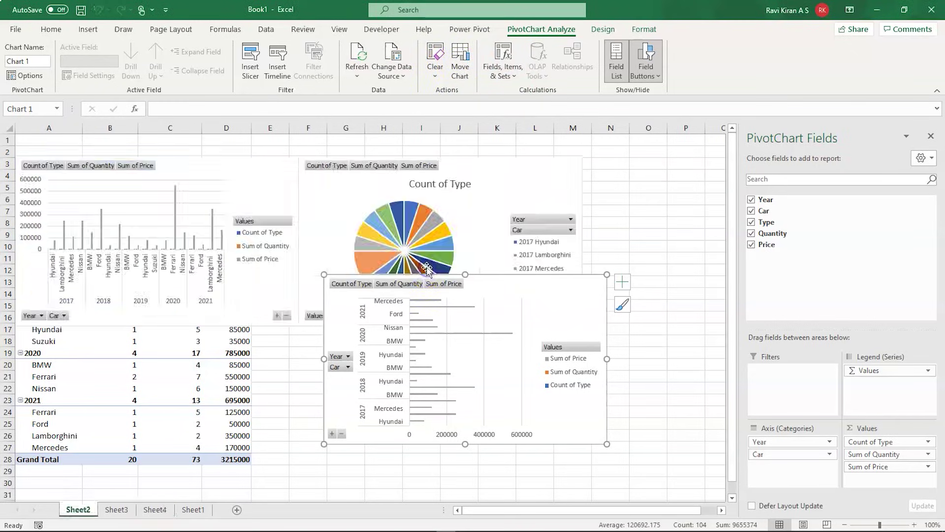
drag(571, 296, 274, 341)
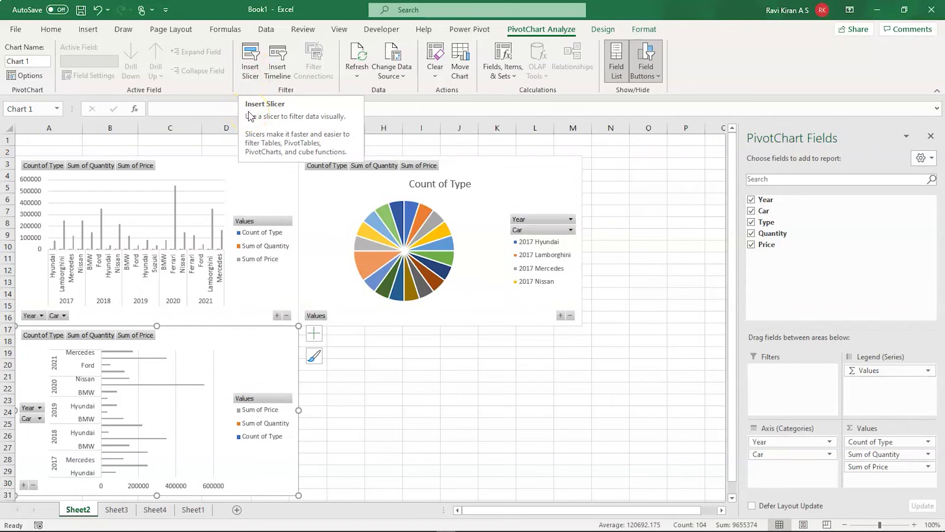
- Insert slicers for the Year, Car and Type pivot fields
click(250, 63)
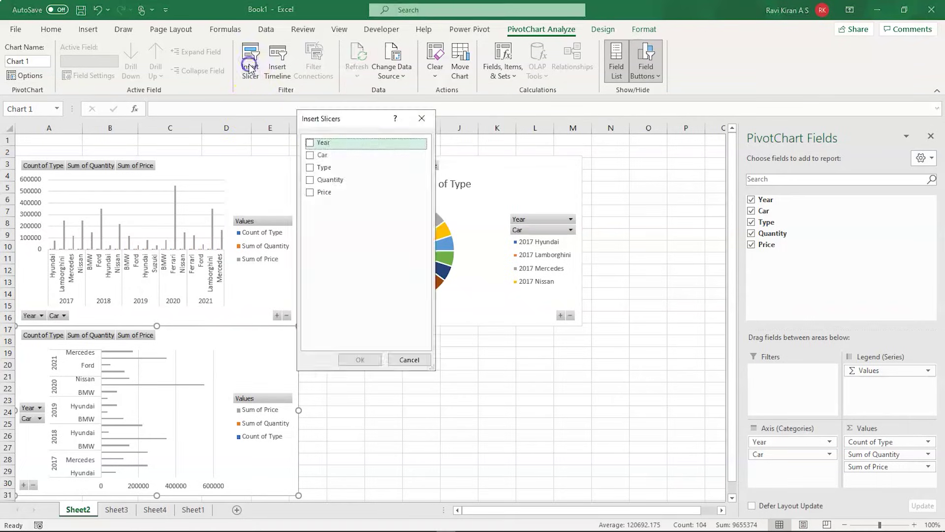
click(309, 157)
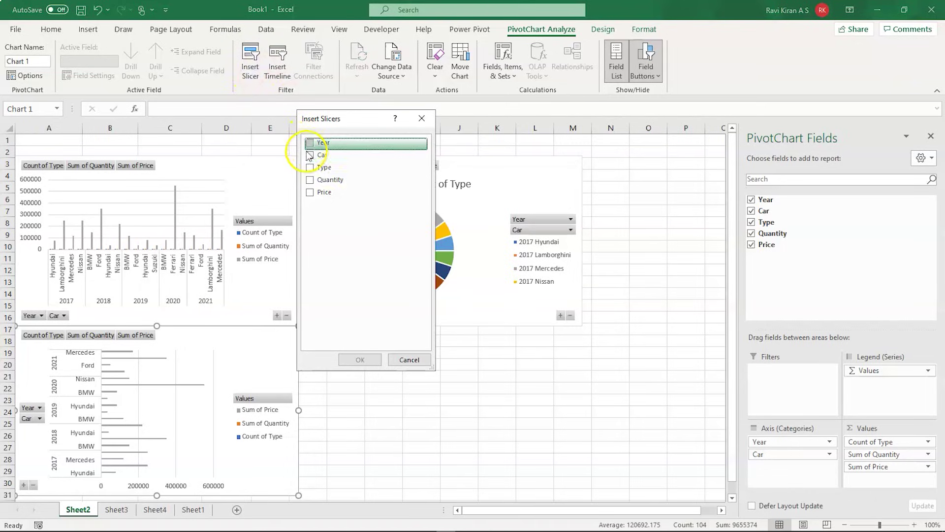
click(310, 144)
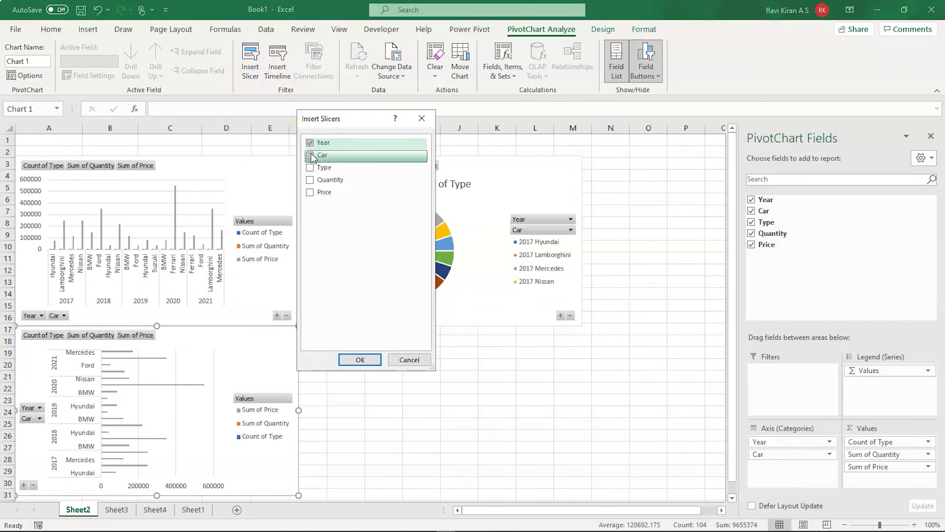
click(310, 155)
click(309, 193)
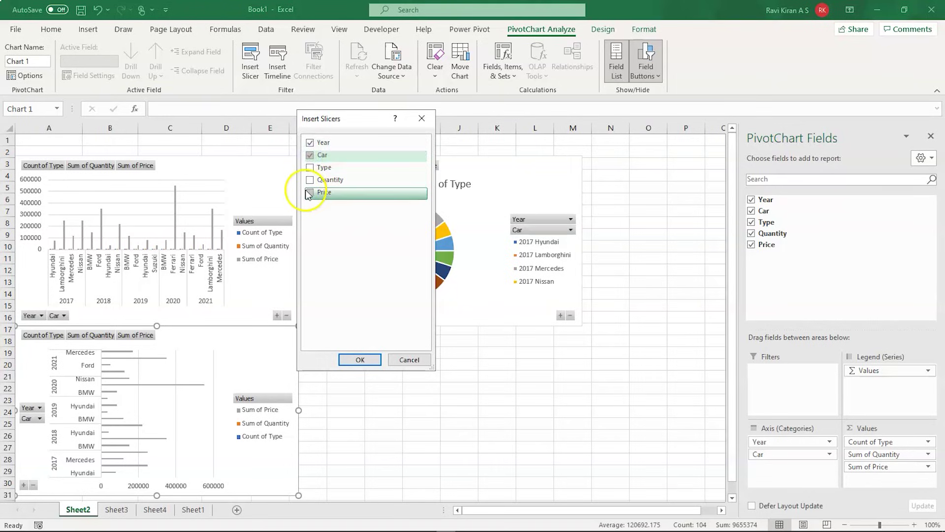
click(309, 170)
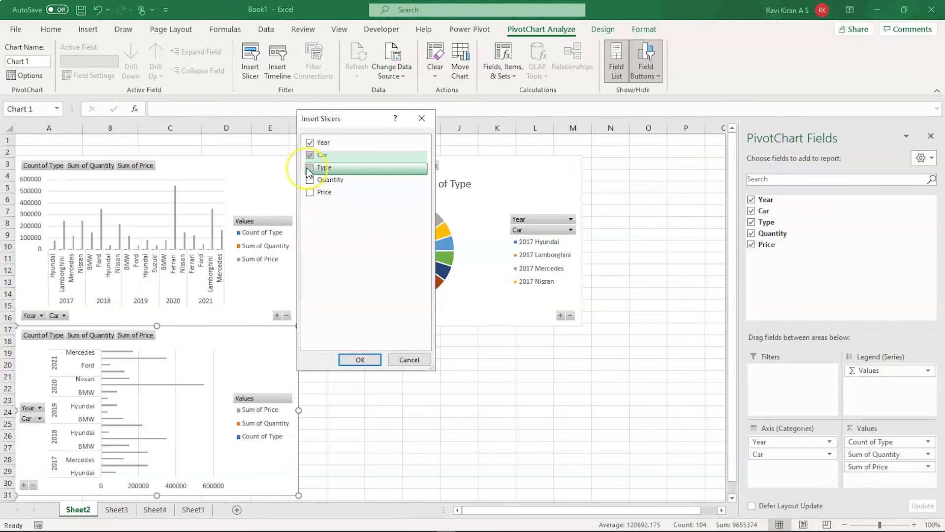
click(309, 171)
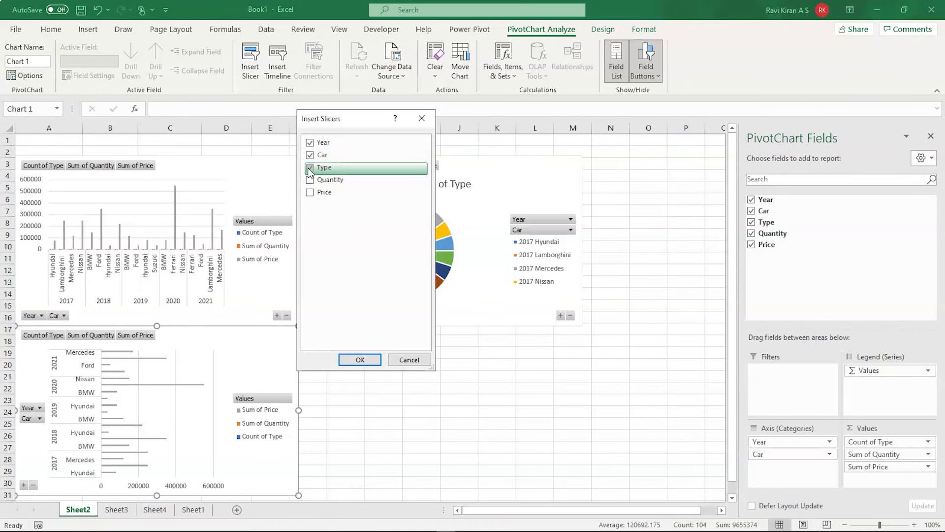
click(356, 360)
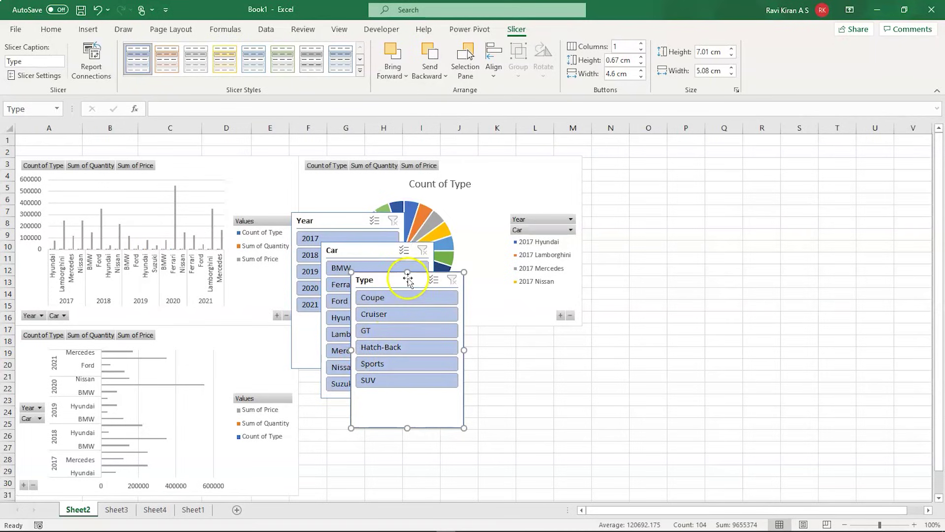
- Line up the Car, Year and Type slicers below the pie chart, then widen the pie to span them
drag(394, 278, 517, 334)
drag(395, 248, 362, 354)
drag(345, 220, 469, 335)
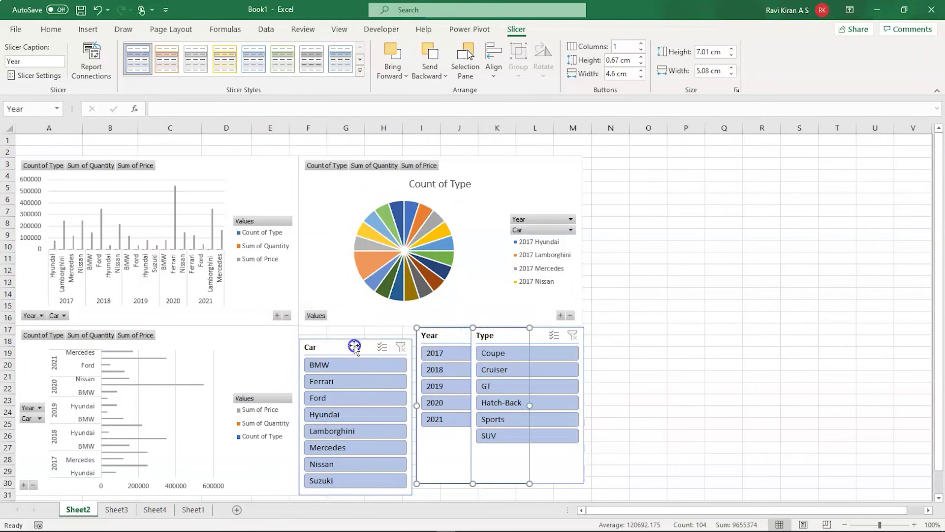
drag(355, 345, 358, 334)
drag(492, 338, 564, 337)
click(560, 306)
drag(583, 241, 643, 237)
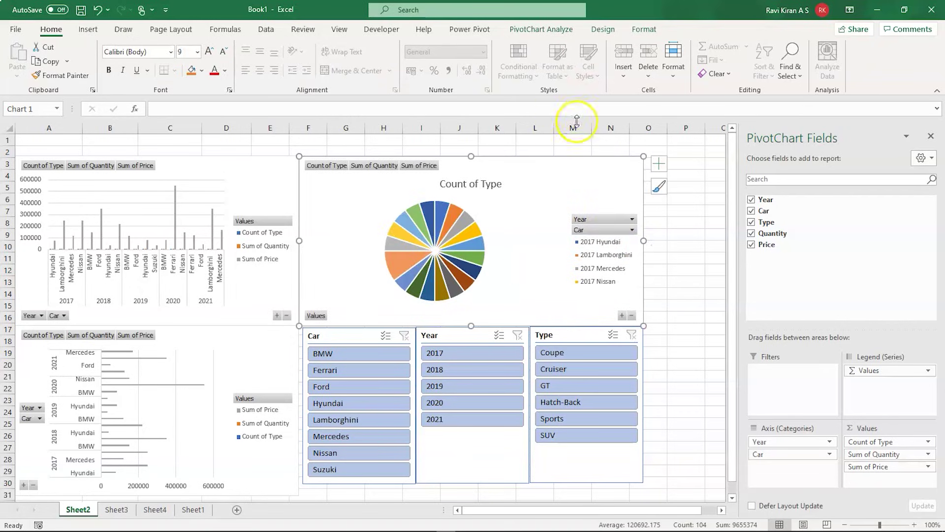
- Apply chart Style 7 to both the pie and bar PivotCharts
click(603, 29)
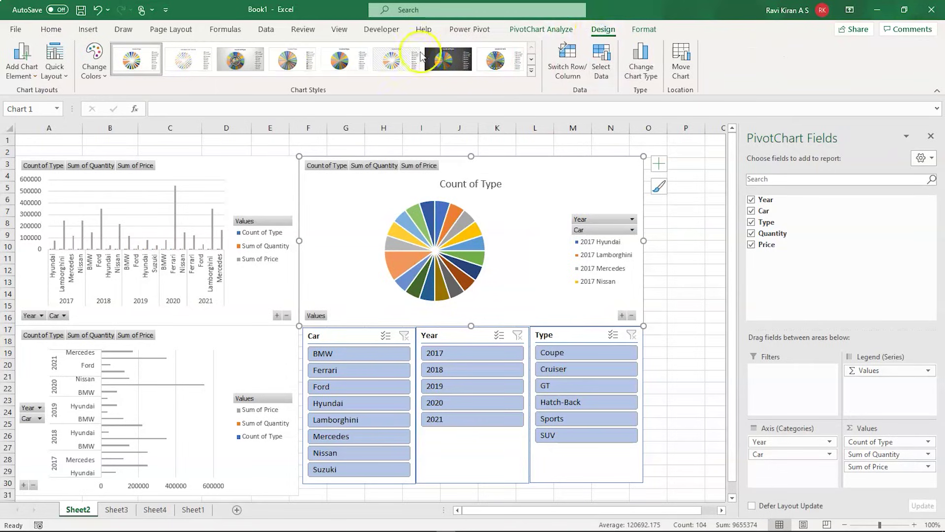
click(448, 54)
click(234, 386)
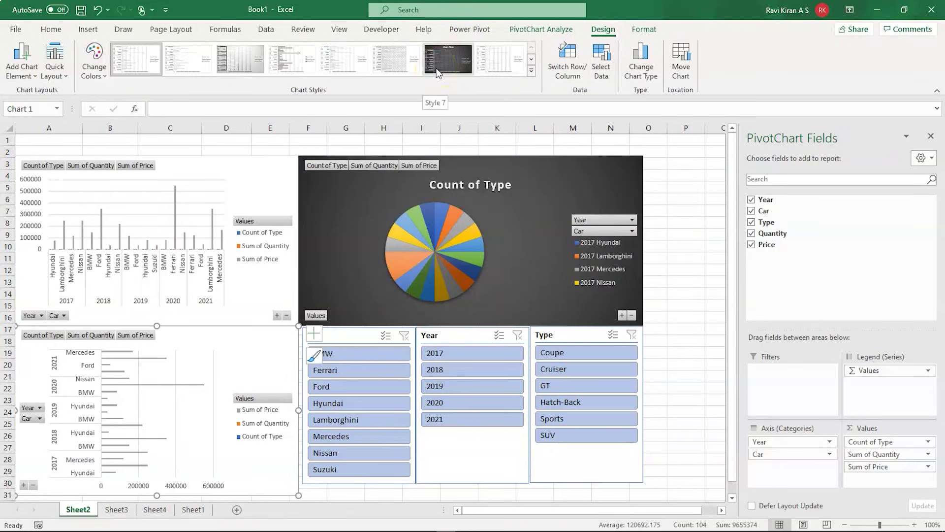
click(437, 73)
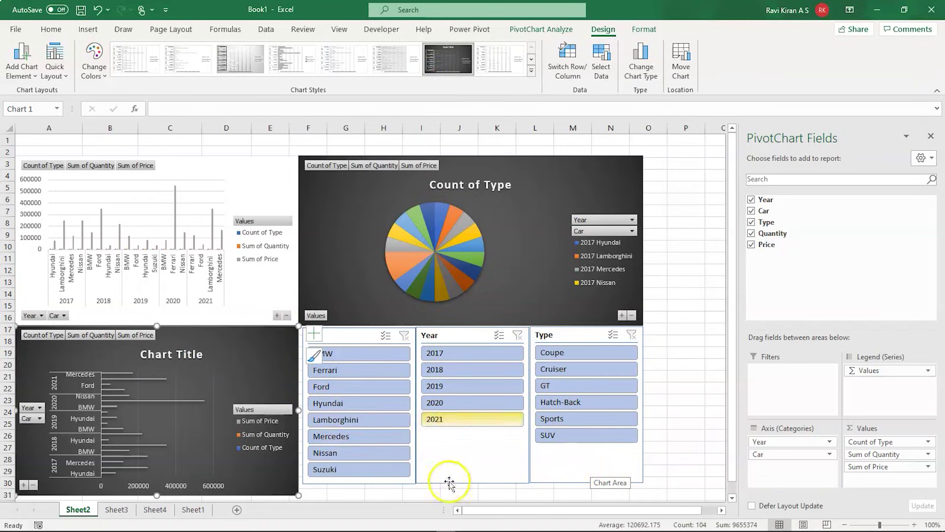
click(482, 478)
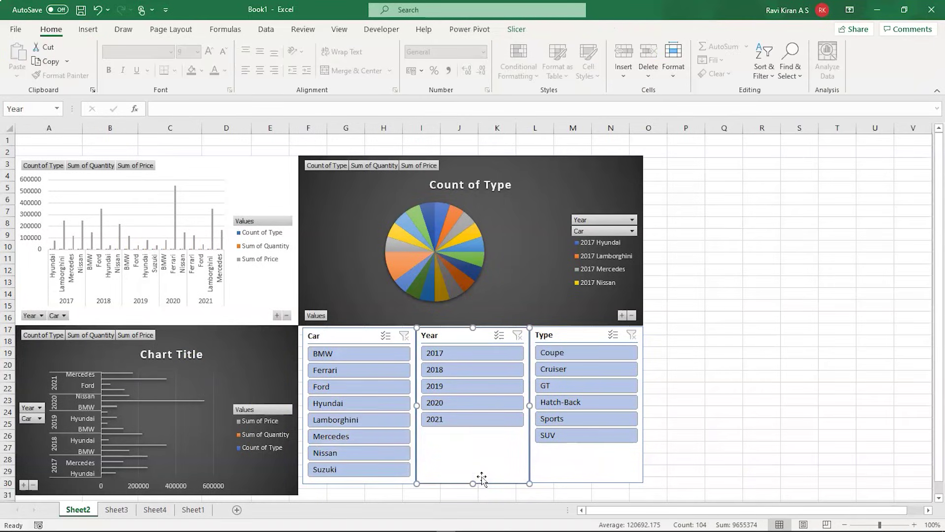
click(356, 371)
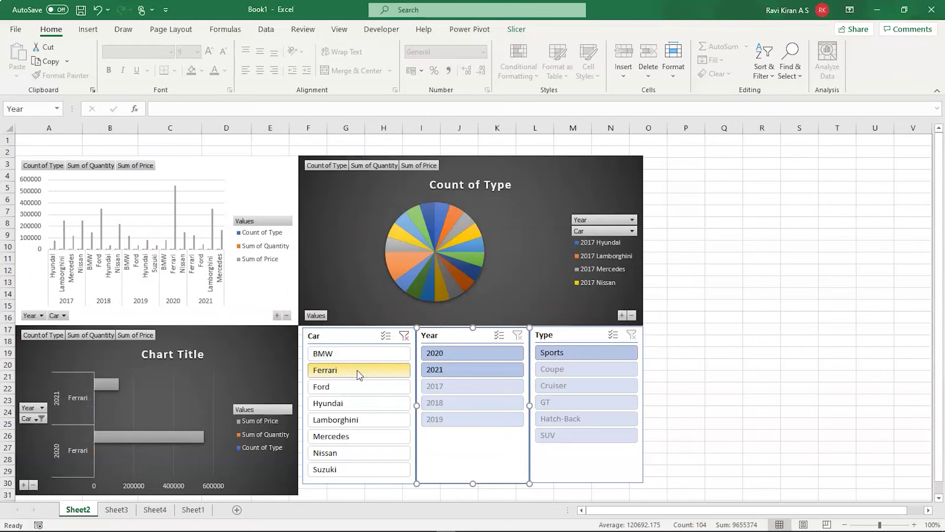
click(446, 353)
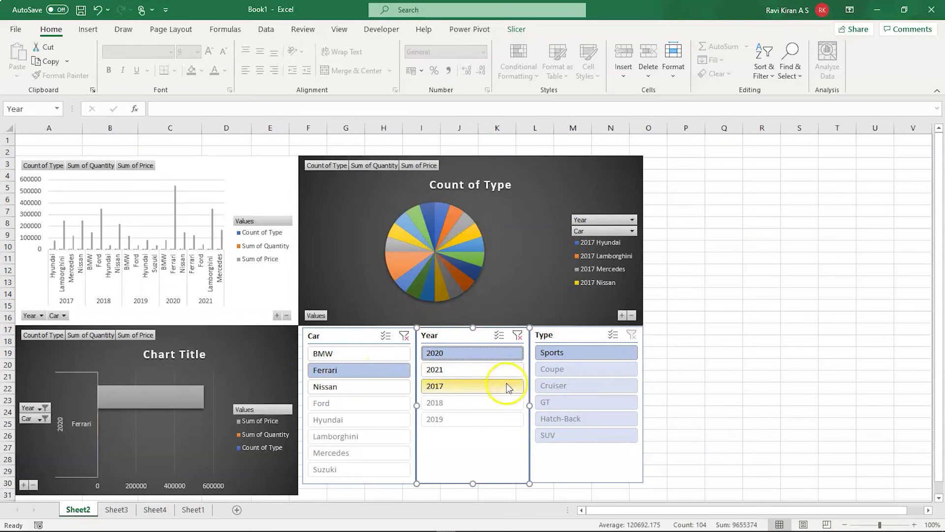
click(616, 356)
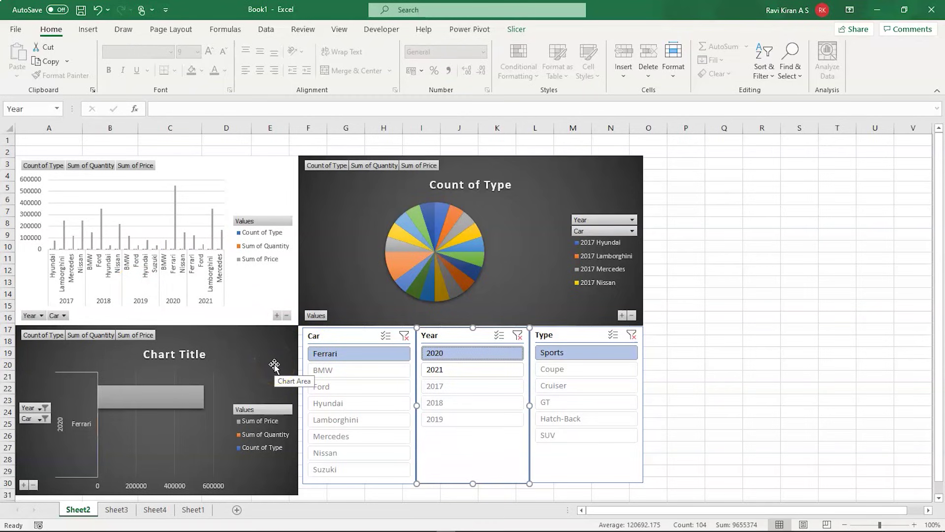
click(343, 335)
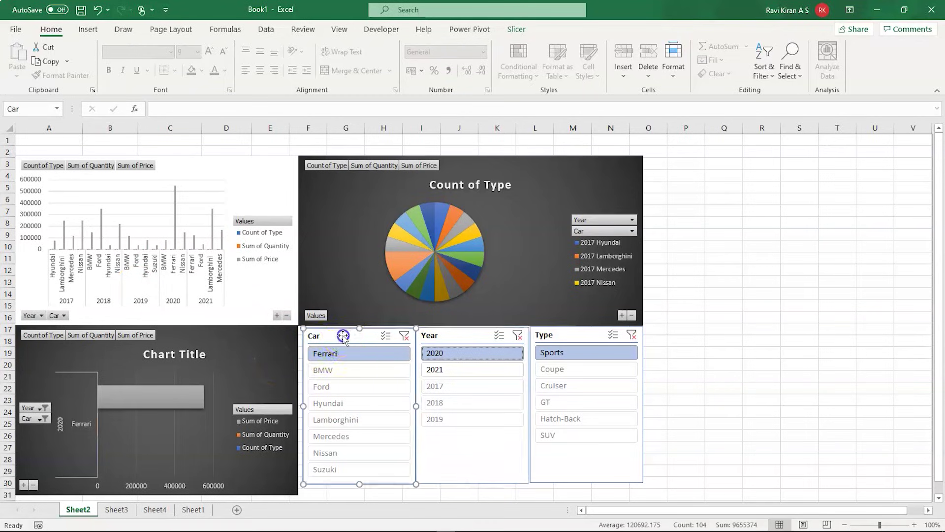
click(404, 337)
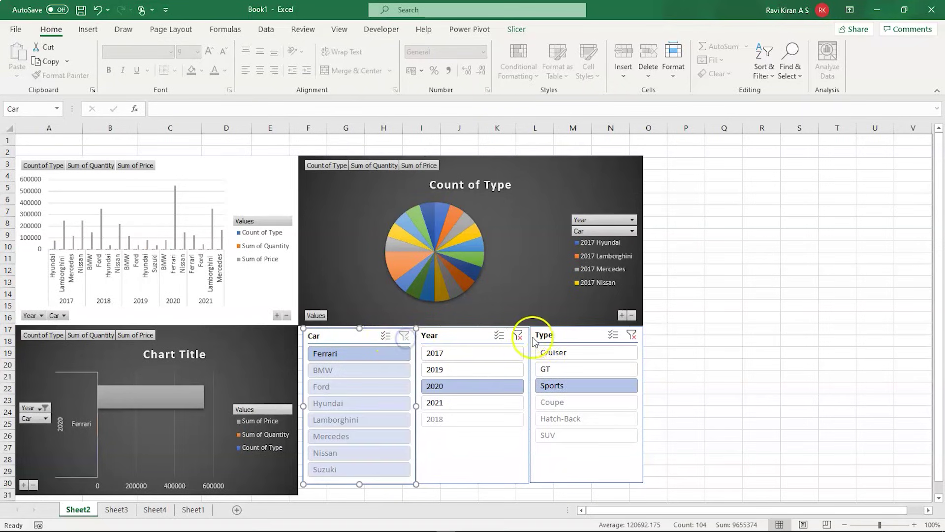
click(518, 335)
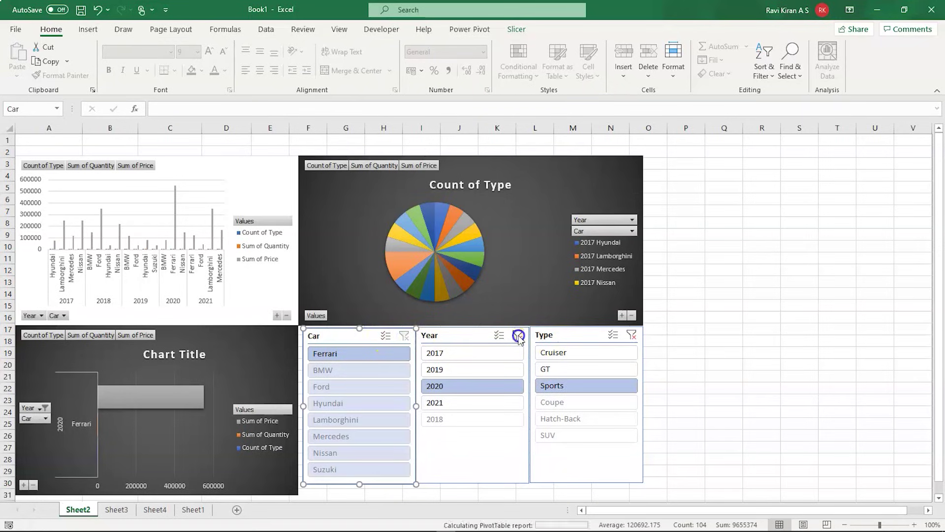
click(634, 335)
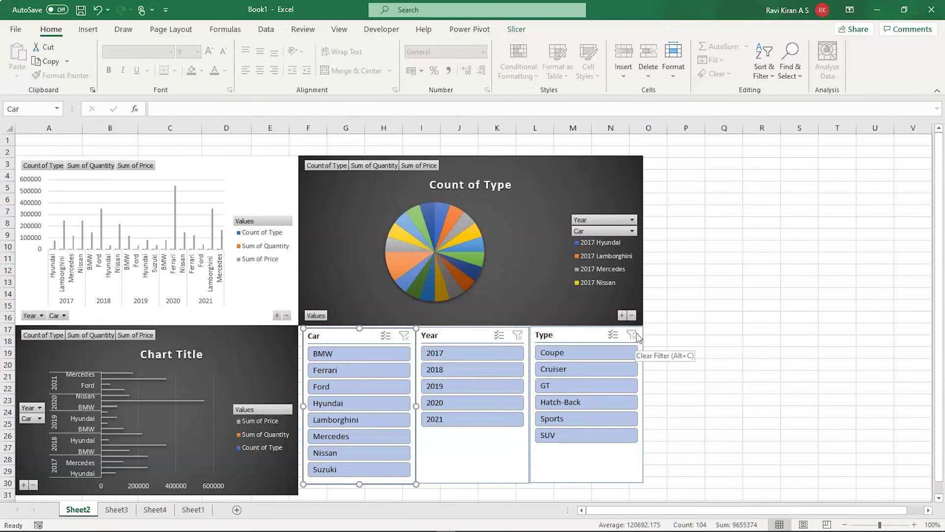
- Connect the Car slicer to PivotTable1, PivotTable2 and PivotTable3
right_click(351, 337)
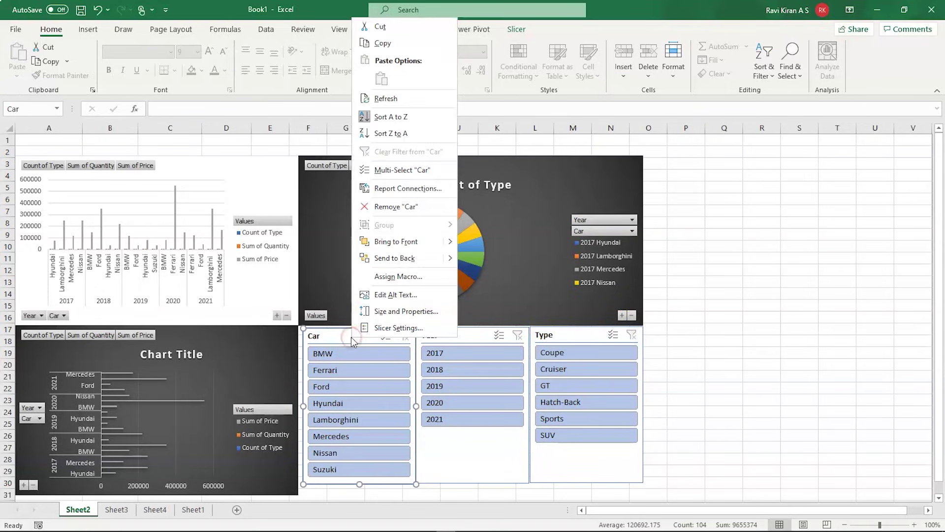
click(393, 188)
click(307, 221)
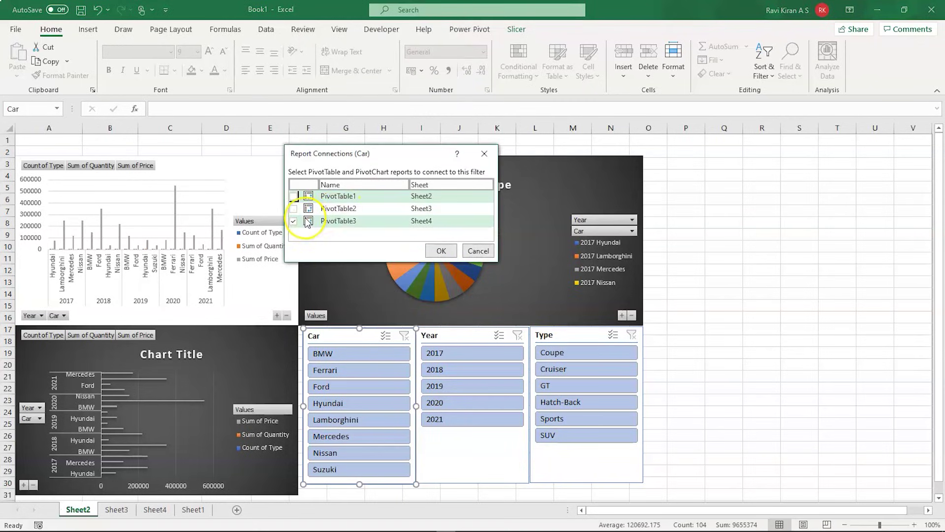
click(293, 209)
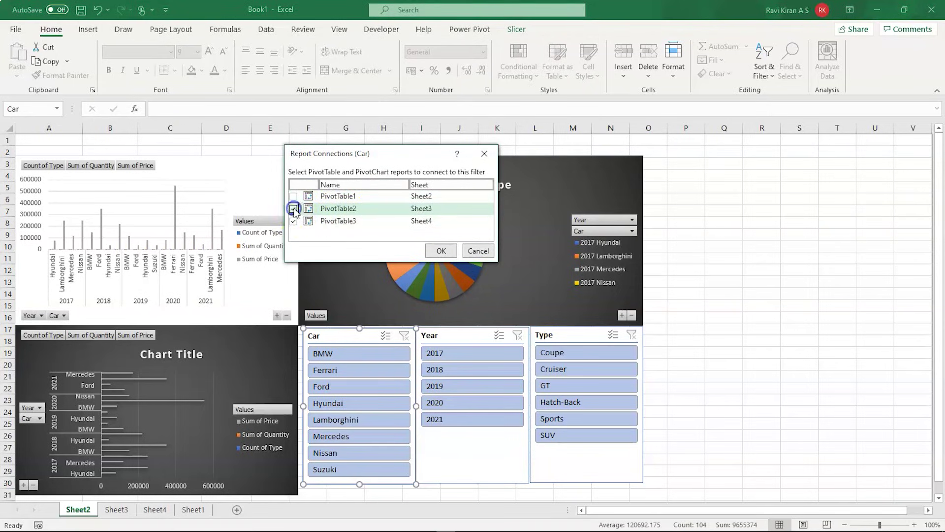
click(294, 196)
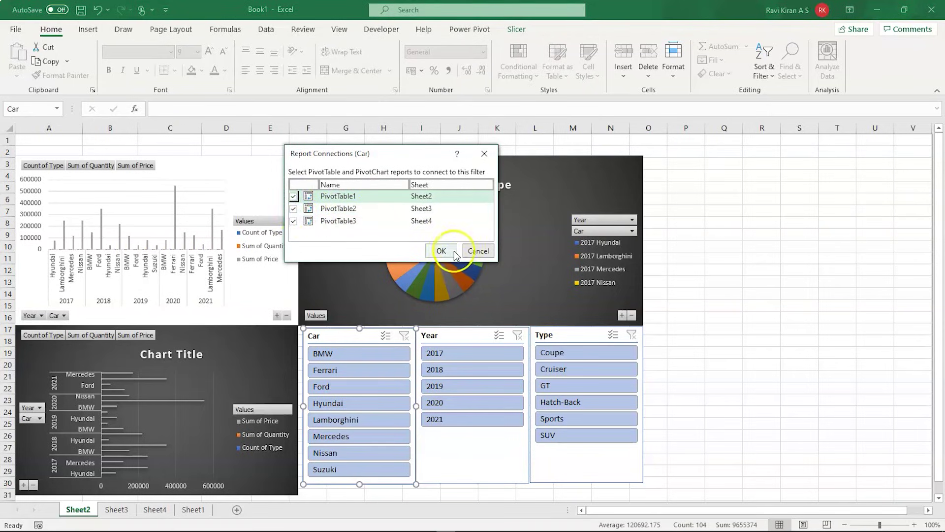
click(453, 251)
- Connect the Year slicer to all three pivot tables by adding PivotTable1 and PivotTable2
click(450, 336)
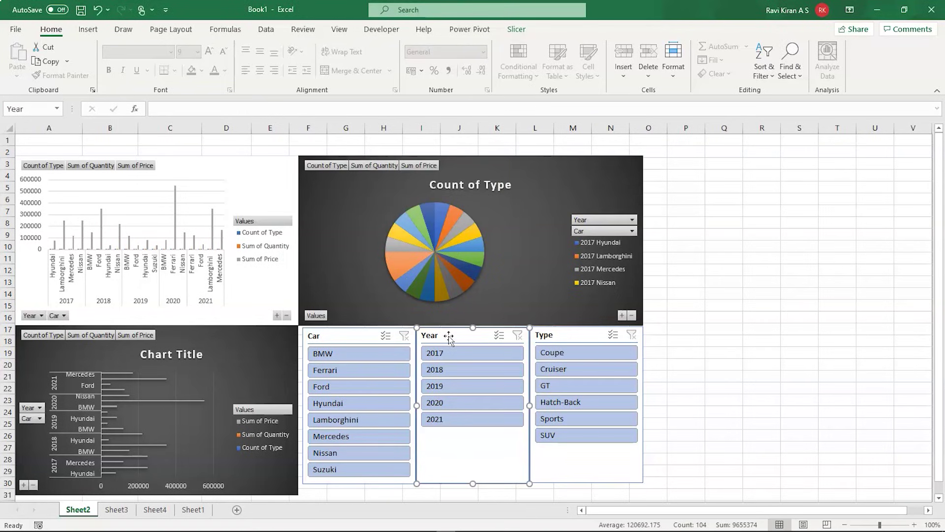
right_click(449, 338)
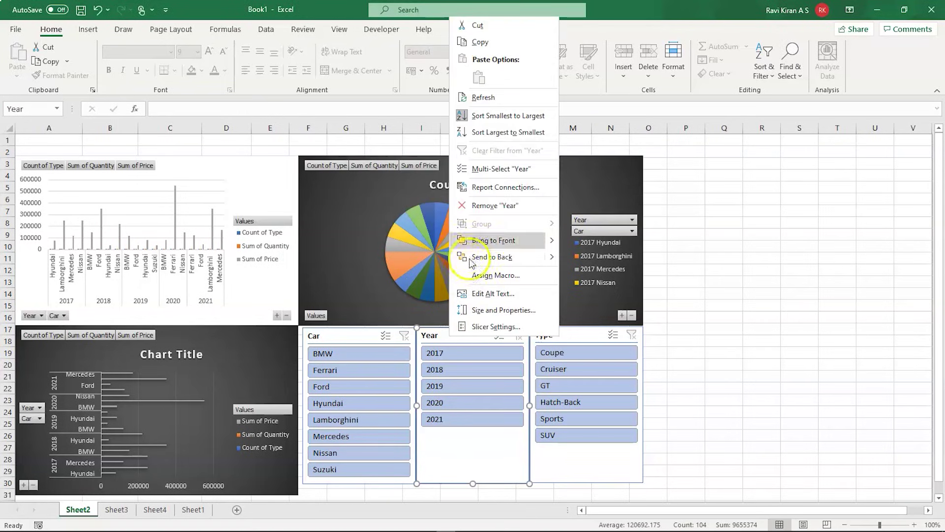
click(487, 187)
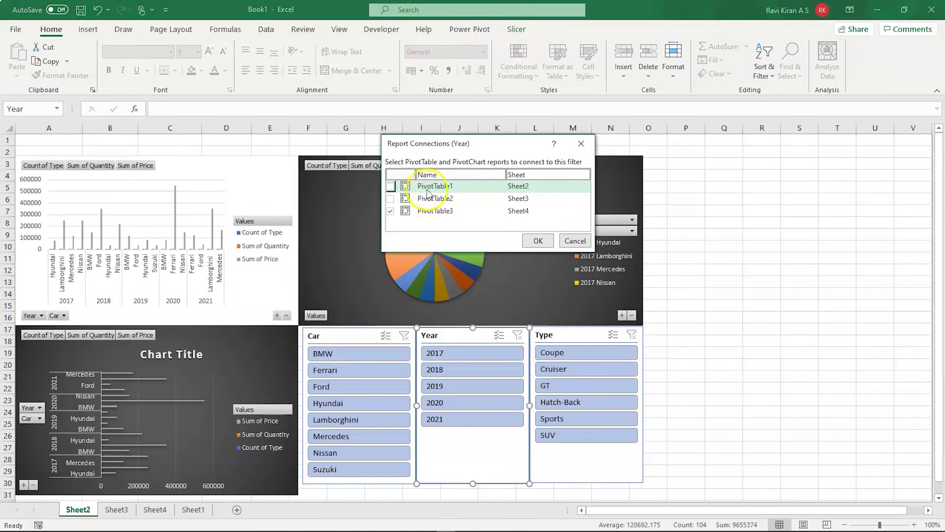
click(391, 186)
click(390, 198)
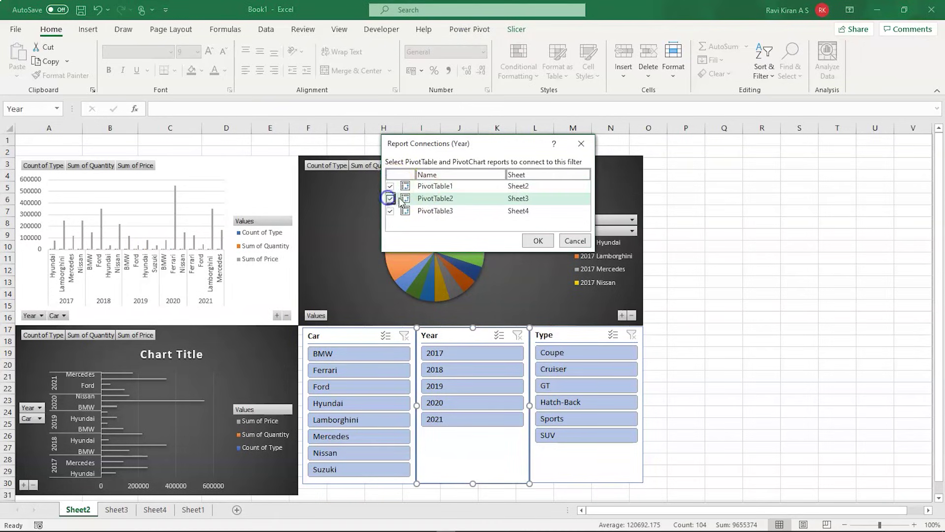
click(546, 239)
- Connect the Type slicer to all three pivot tables by adding PivotTable1 and PivotTable2
click(566, 335)
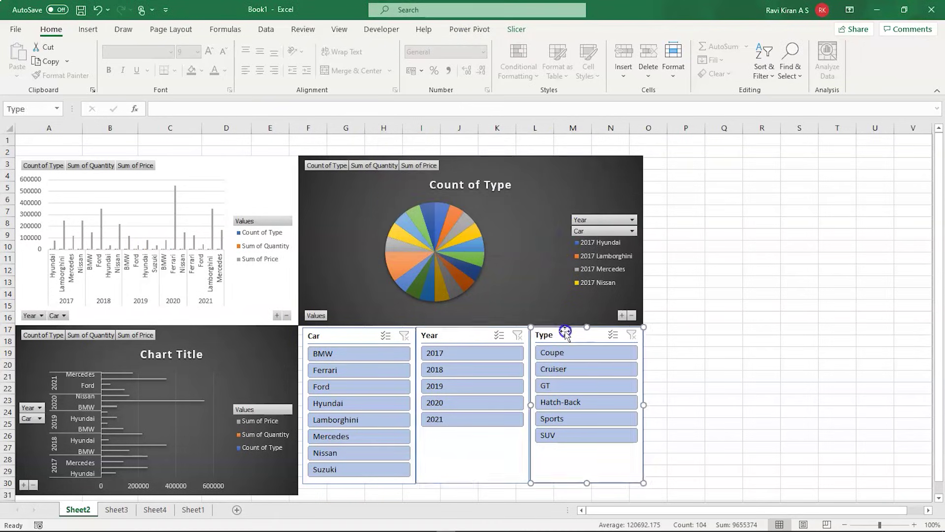
right_click(566, 335)
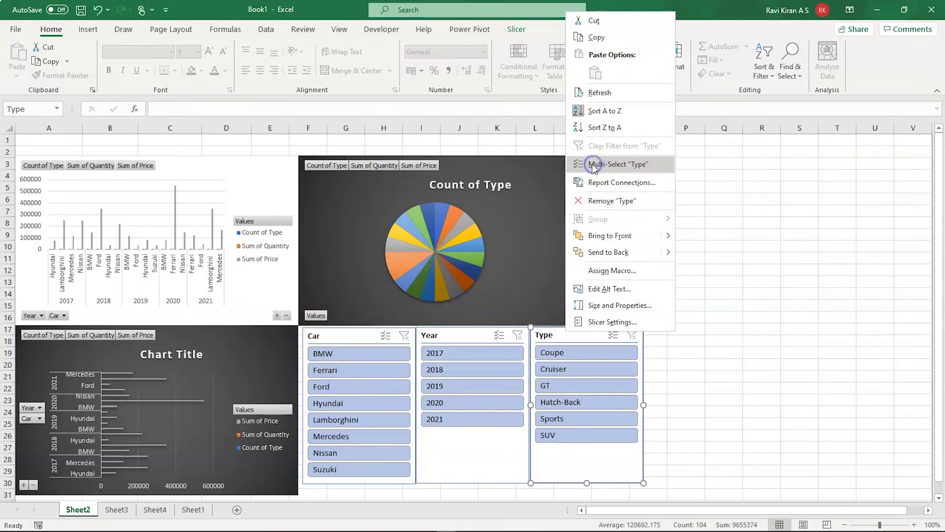
click(586, 182)
click(489, 191)
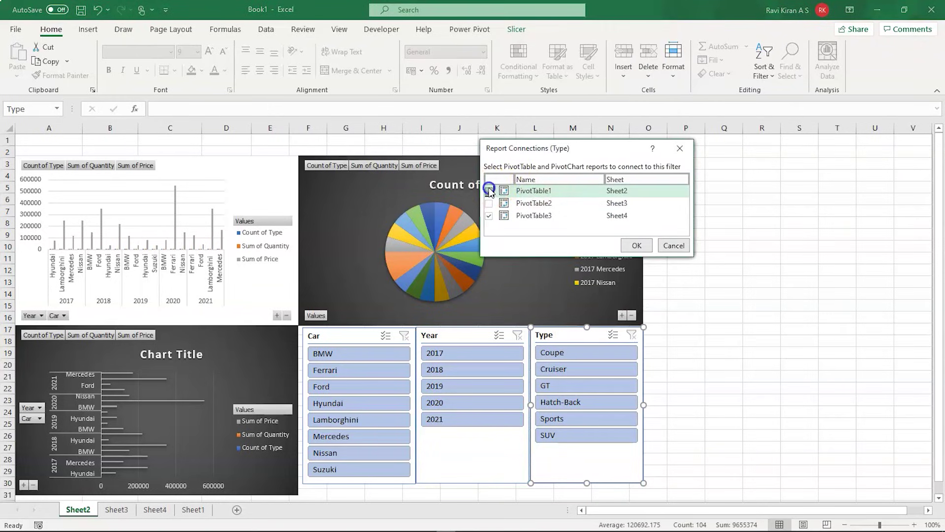
click(488, 203)
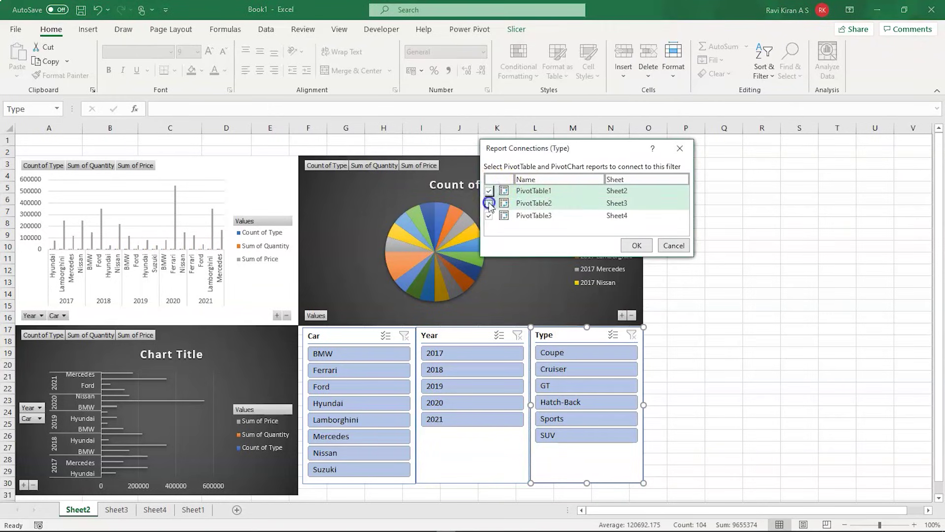
click(642, 246)
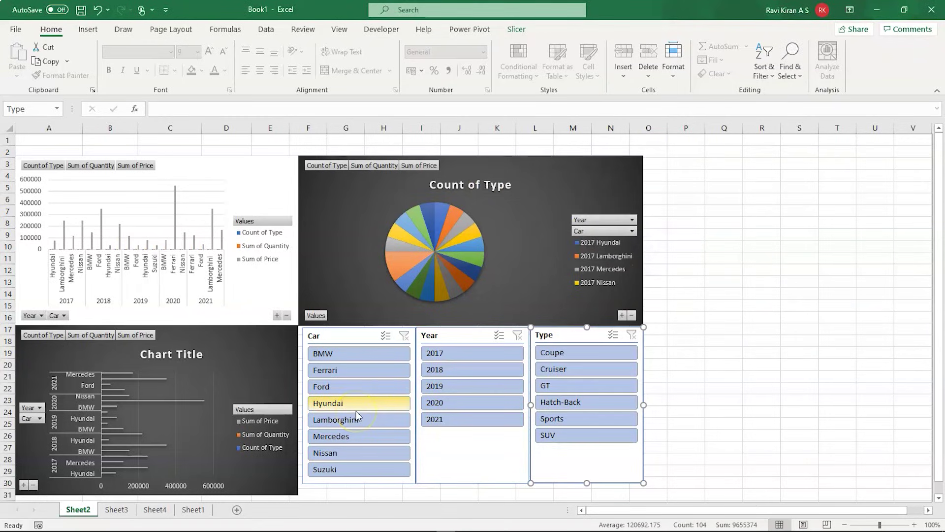
- Pick Ford, 2019 and Hatch-Back in the slicers, then click an empty cell to deselect
click(337, 388)
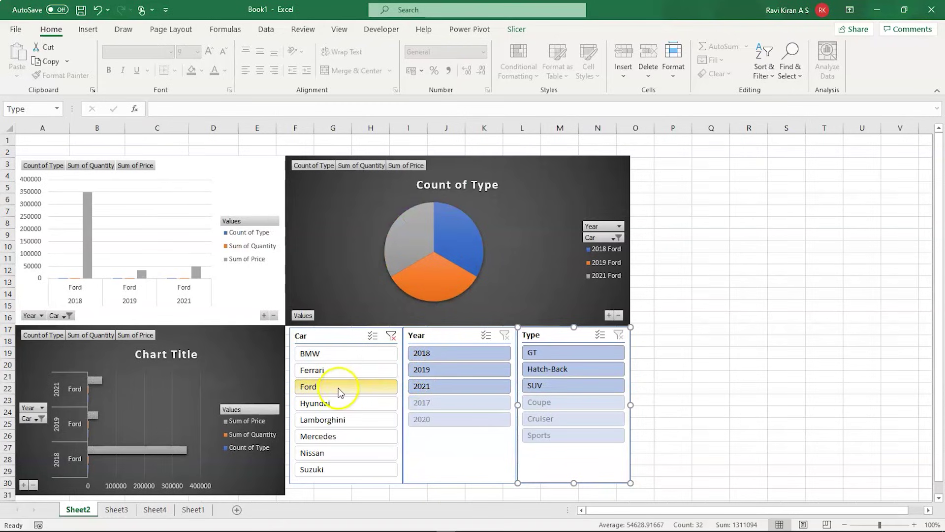
click(427, 370)
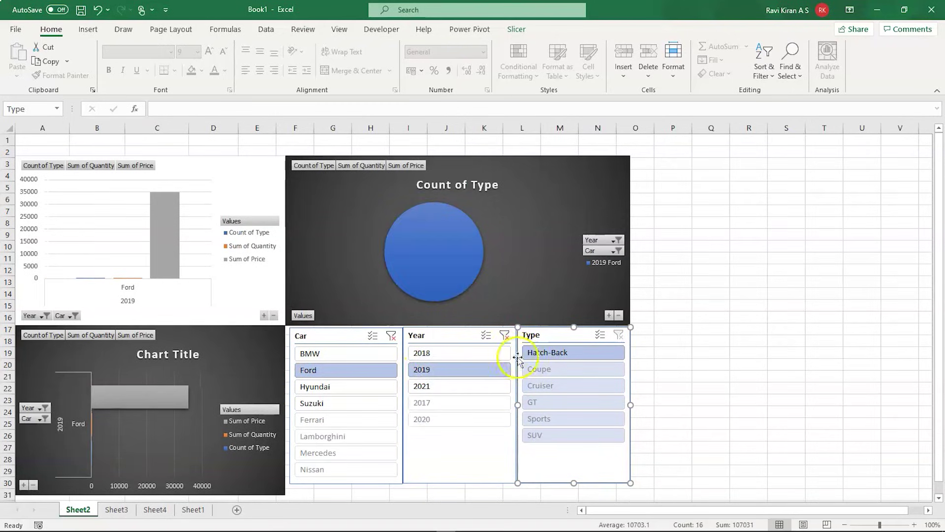
click(540, 354)
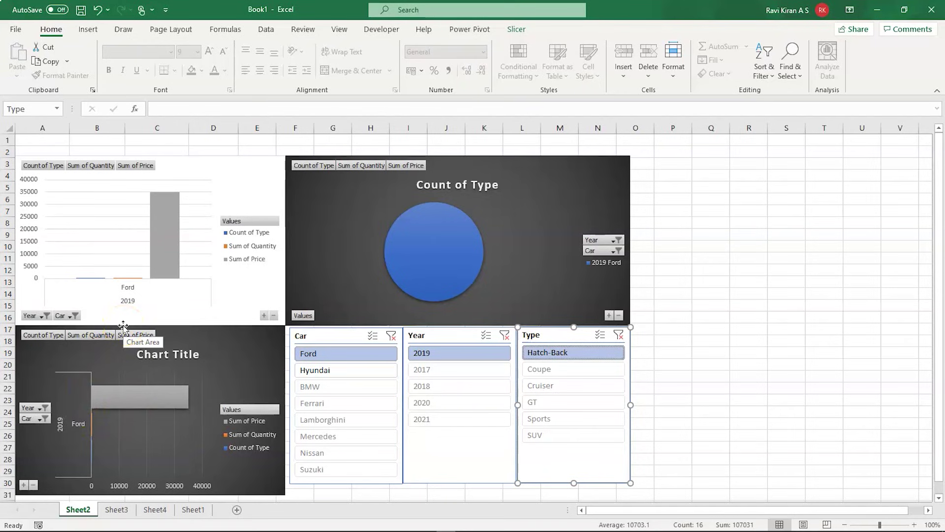
click(673, 305)
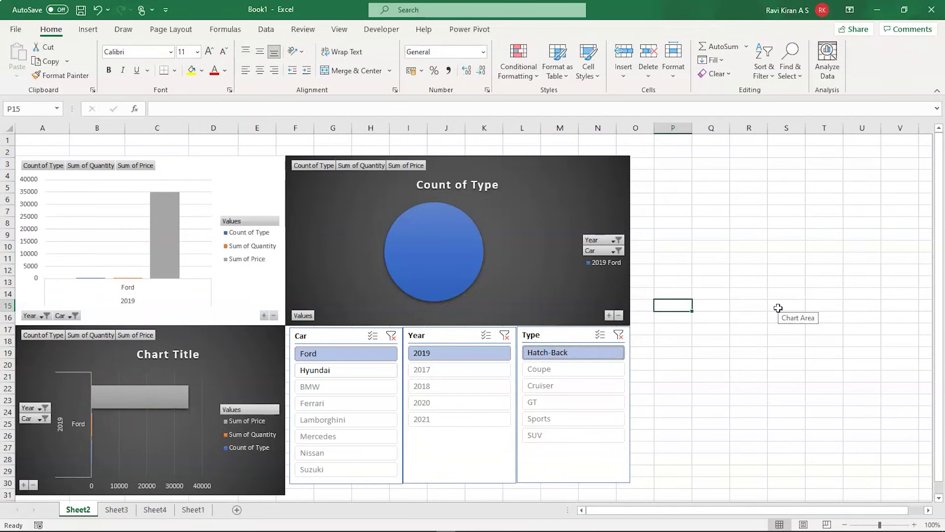
- Switch to the Sample - Superstore workbook and enable editing and macro content
key(alt+Tab)
key(alt+Tab)
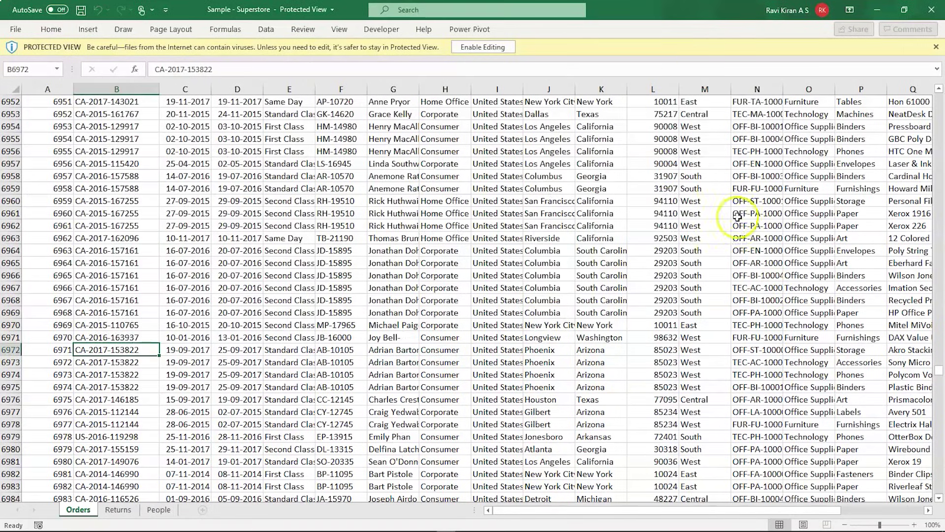
scroll(399, 238, up, 20)
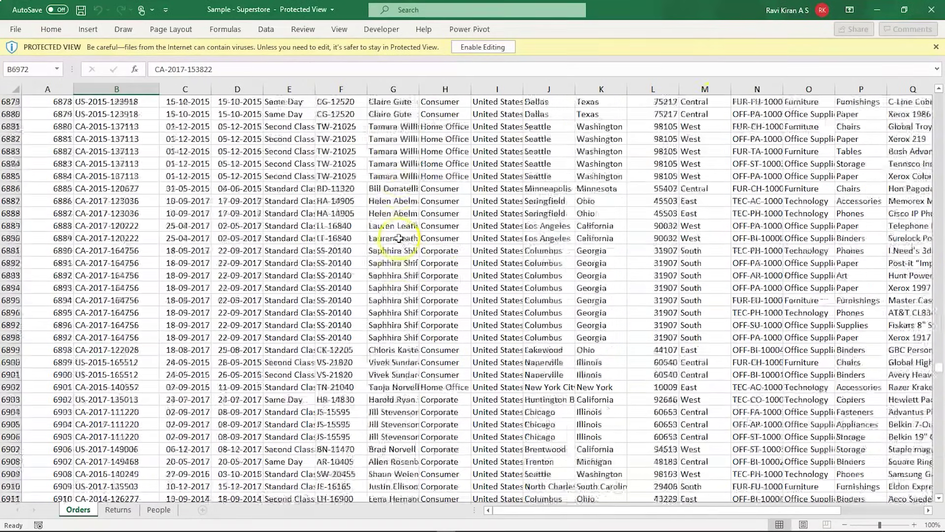
scroll(398, 238, up, 20)
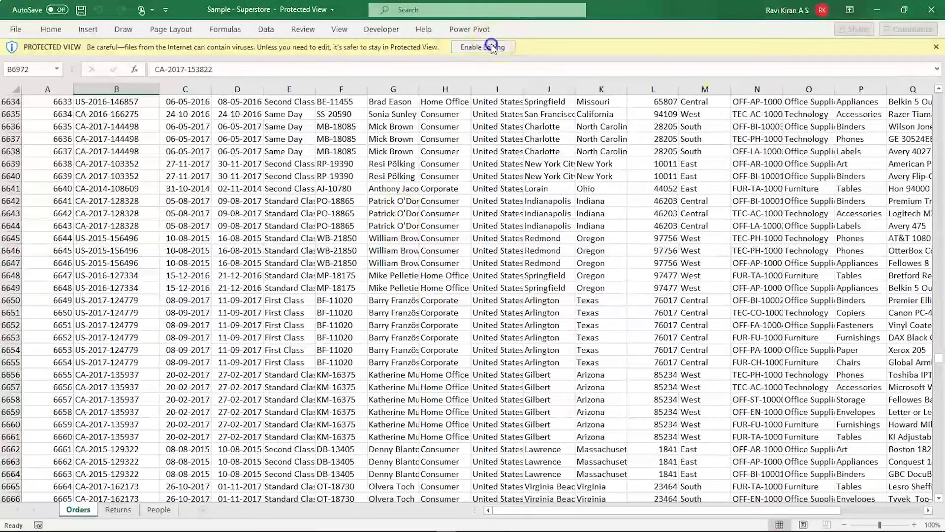
click(482, 47)
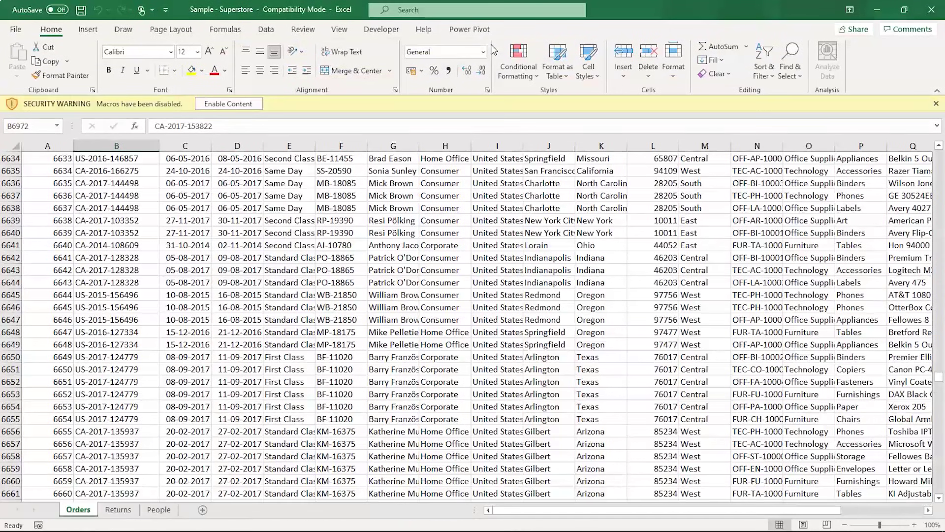
click(211, 105)
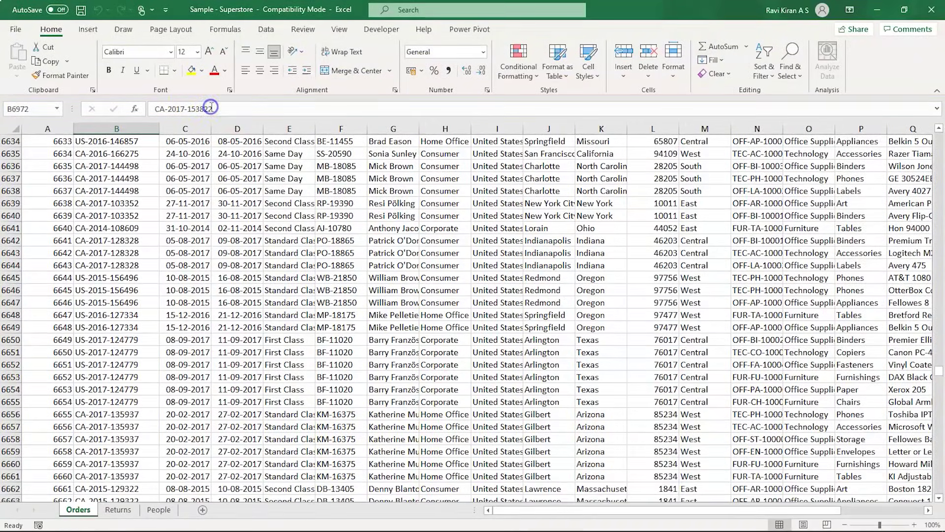
- Return to the top of the Orders data and select cell A1
scroll(124, 304, up, 20)
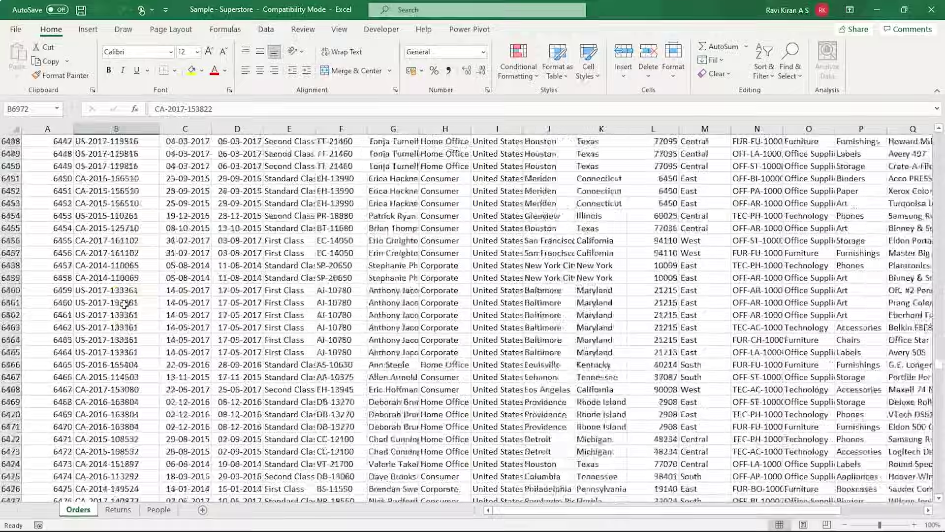
scroll(124, 304, up, 20)
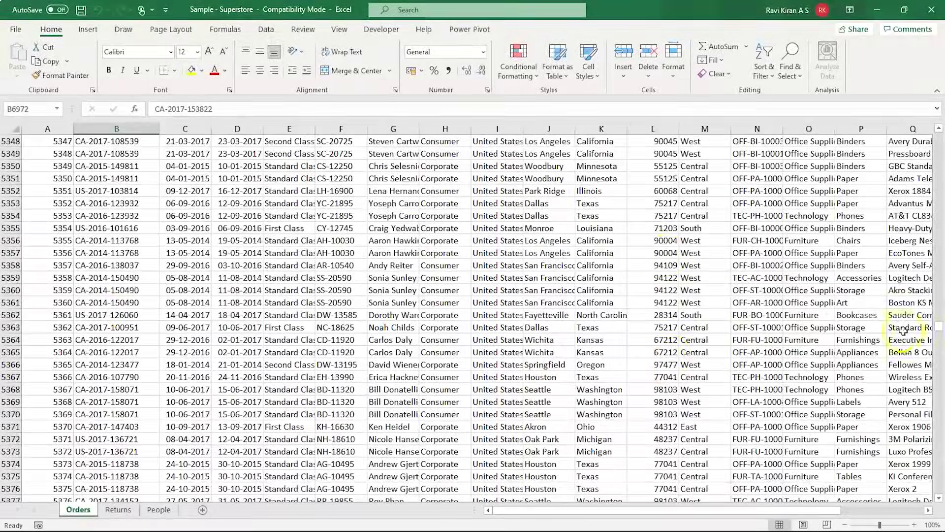
drag(940, 332, 940, 252)
drag(939, 133, 939, 133)
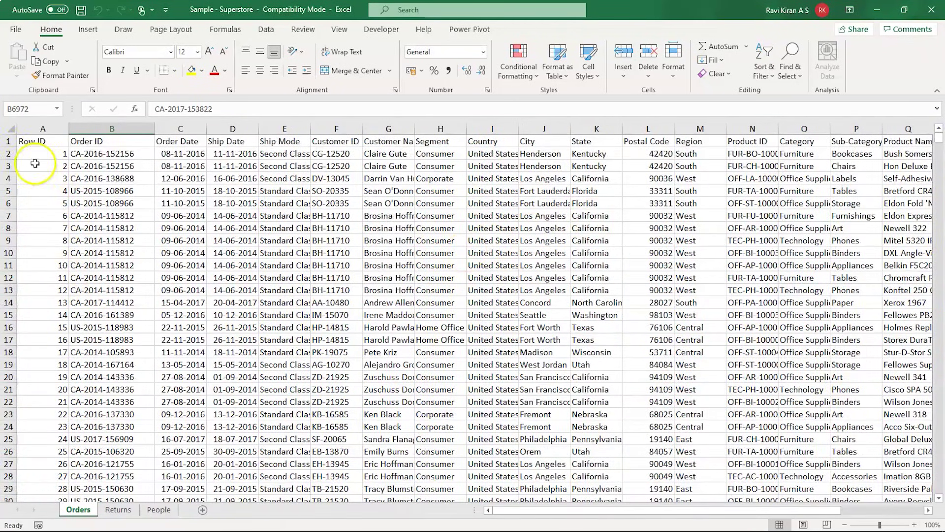
click(41, 141)
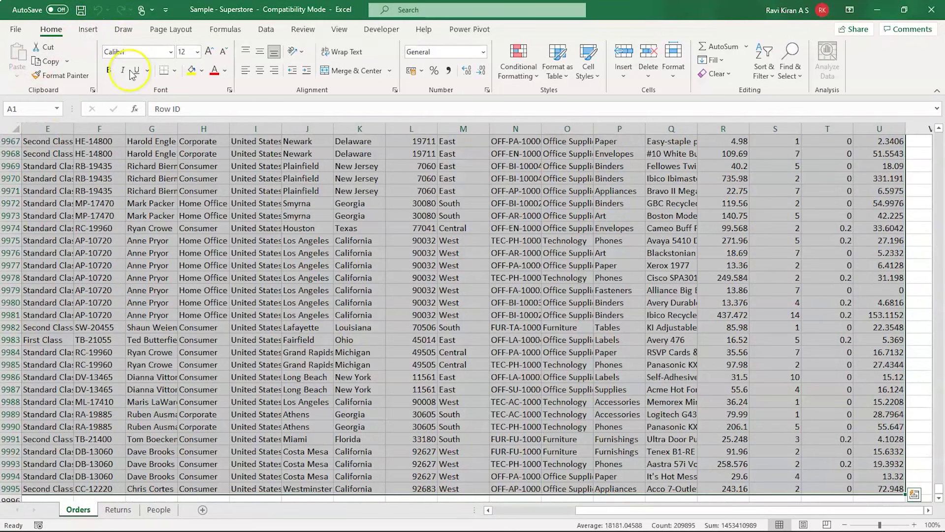
- Convert the Orders data into a table with headers using Ctrl+T
key(ctrl+t)
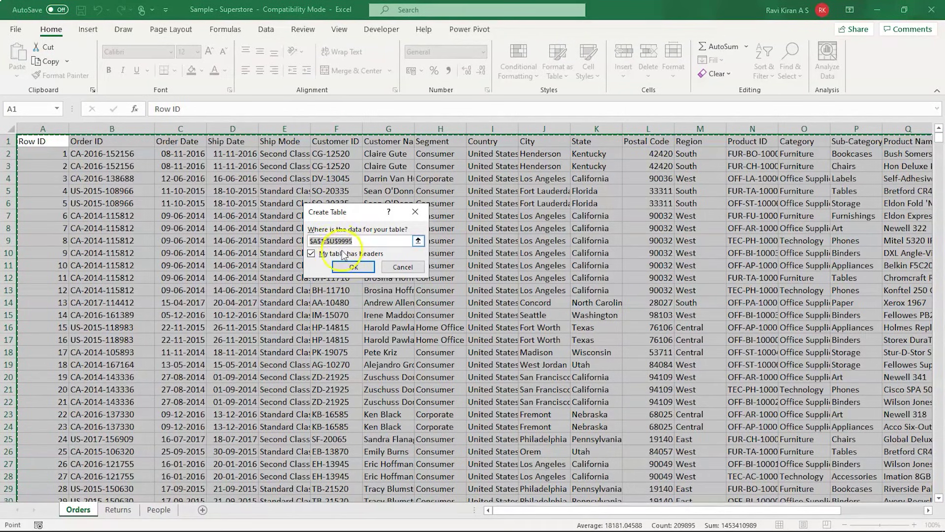
click(346, 272)
click(354, 266)
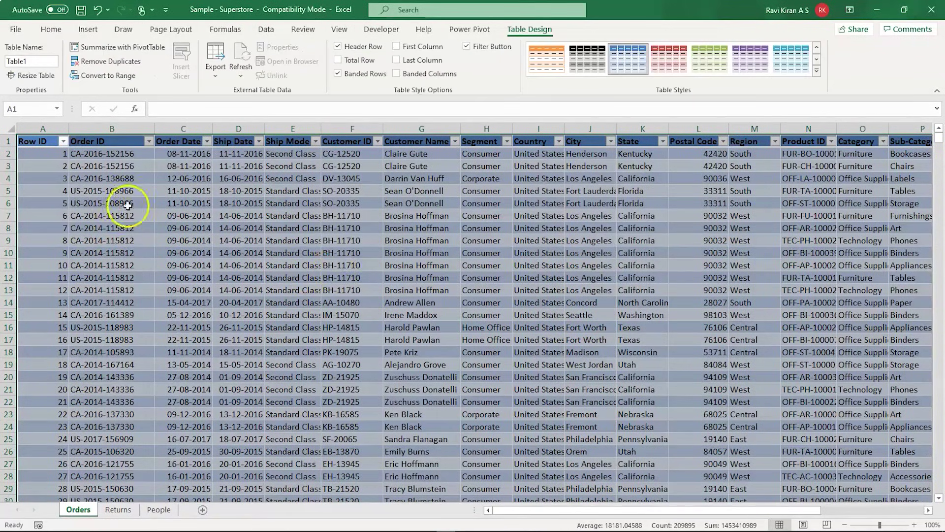
- Apply the plain Light style None to the table and clear the selection
click(816, 71)
click(542, 71)
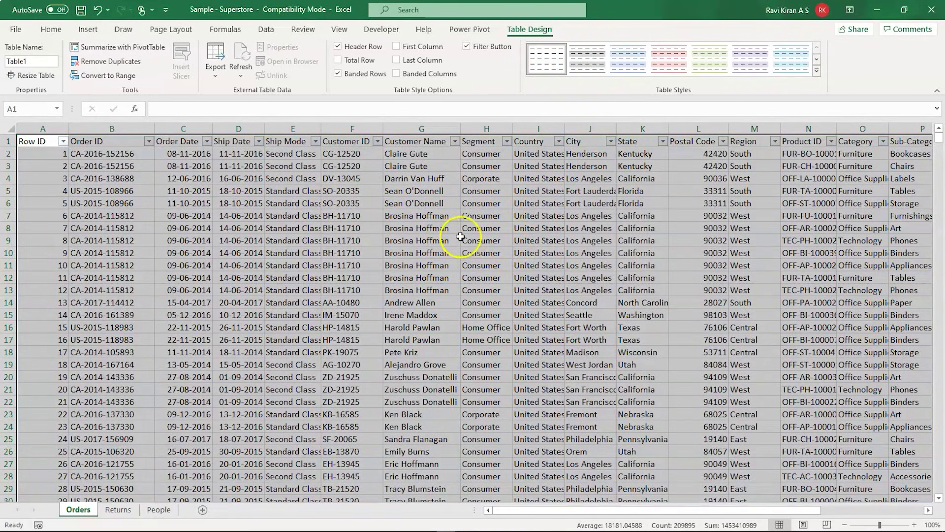
click(430, 217)
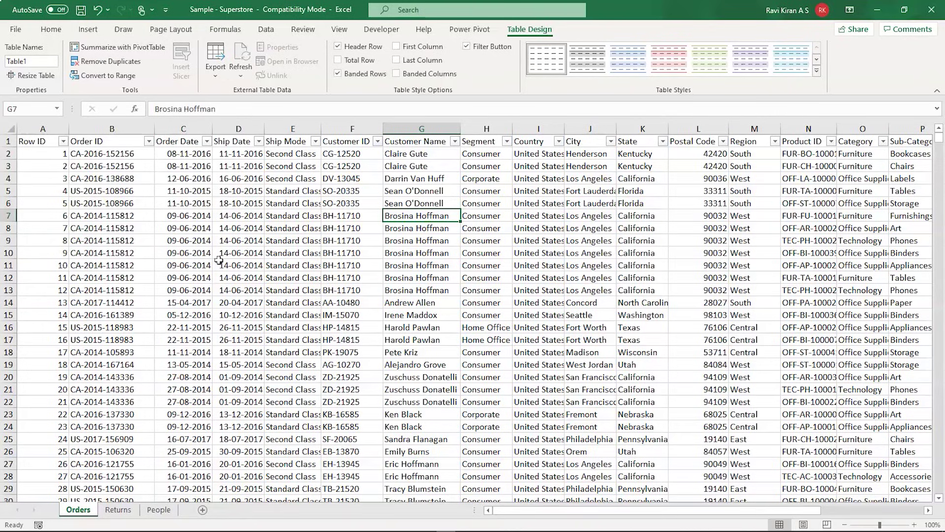
- Switch to the Excel MIS Report PowerPoint presentation
key(alt+Tab)
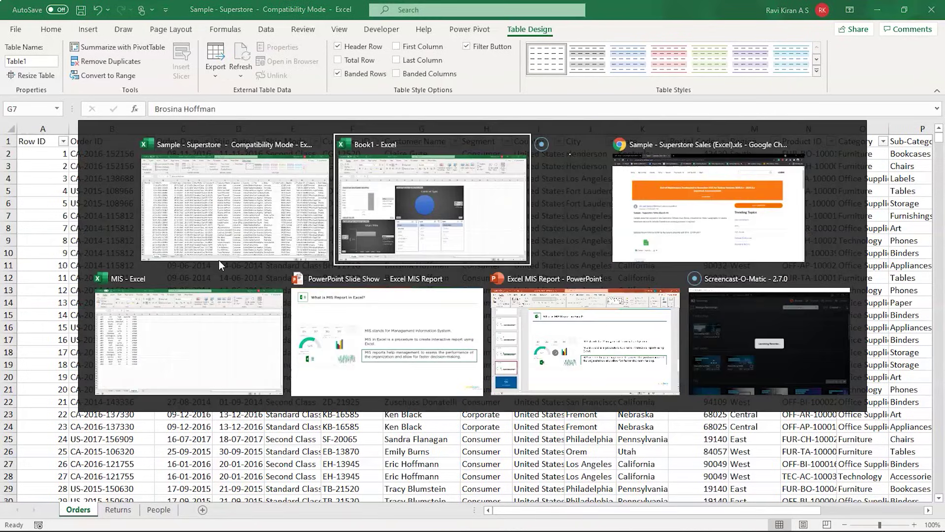
key(Tab)
key(Tab)
key(Tab)
key(Tab)
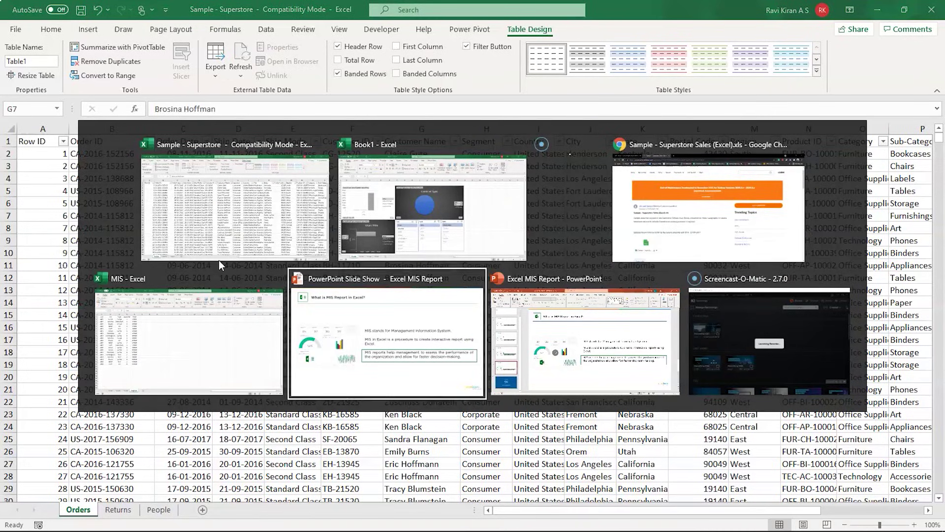